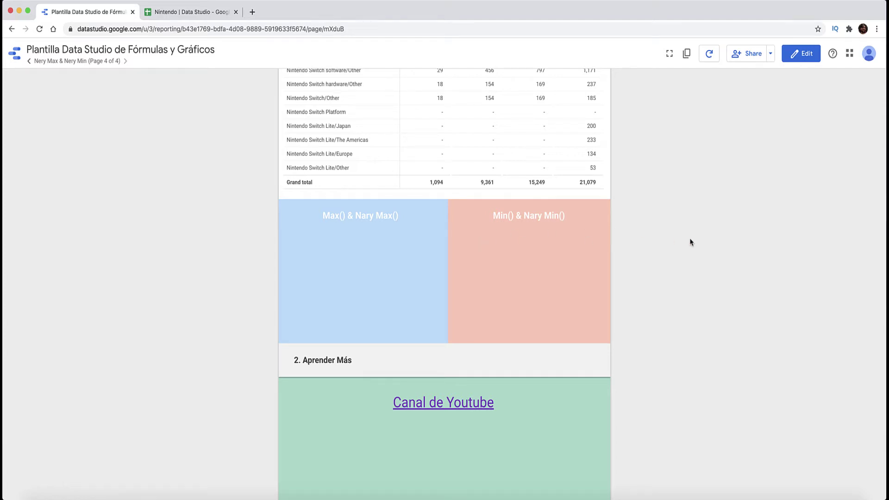
# - In the Nintendo sheet, enter =MAX(E15:E35) in N15 so Max Columna returns 286
pyautogui.scroll(2, 690, 242)
pyautogui.scroll(2, 690, 242)
pyautogui.scroll(3, 690, 242)
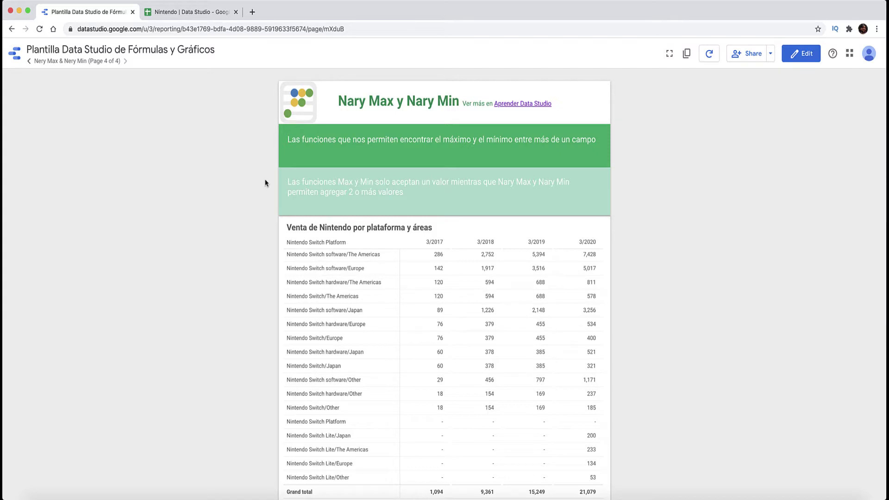
pyautogui.scroll(-1, 265, 183)
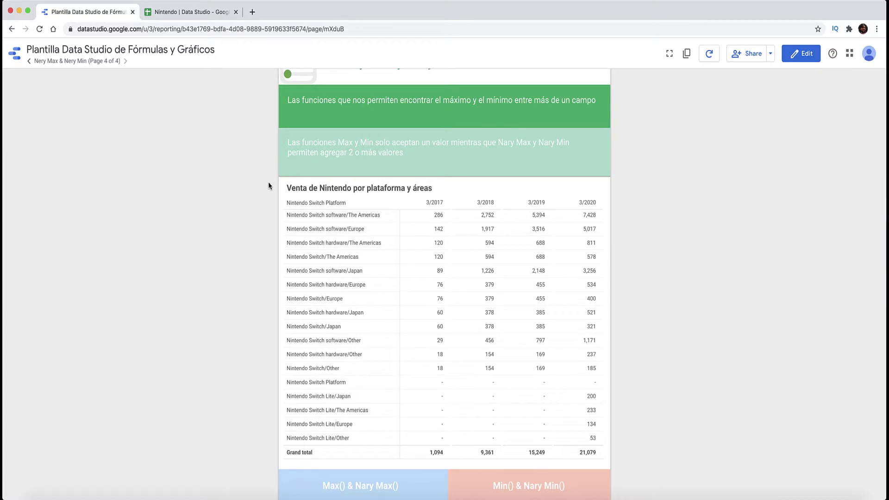
pyautogui.moveTo(444, 348)
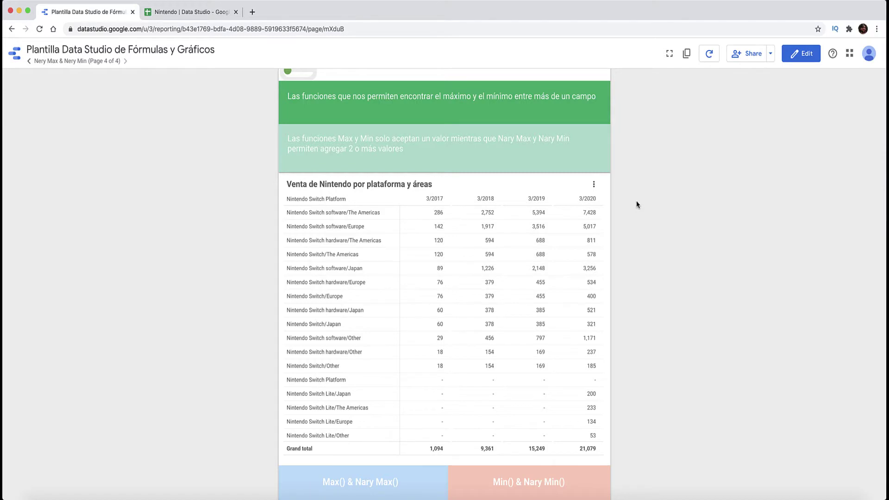
pyautogui.scroll(-1, 636, 205)
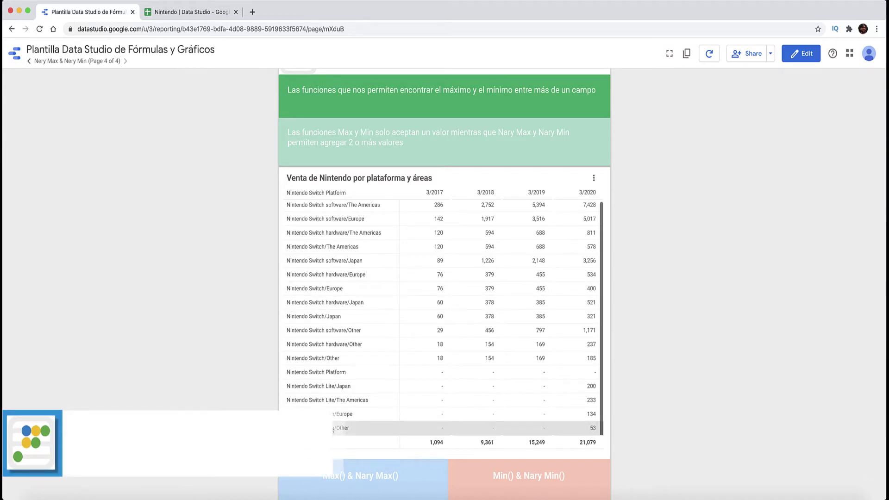
pyautogui.scroll(-3, 262, 384)
pyautogui.scroll(-3, 262, 383)
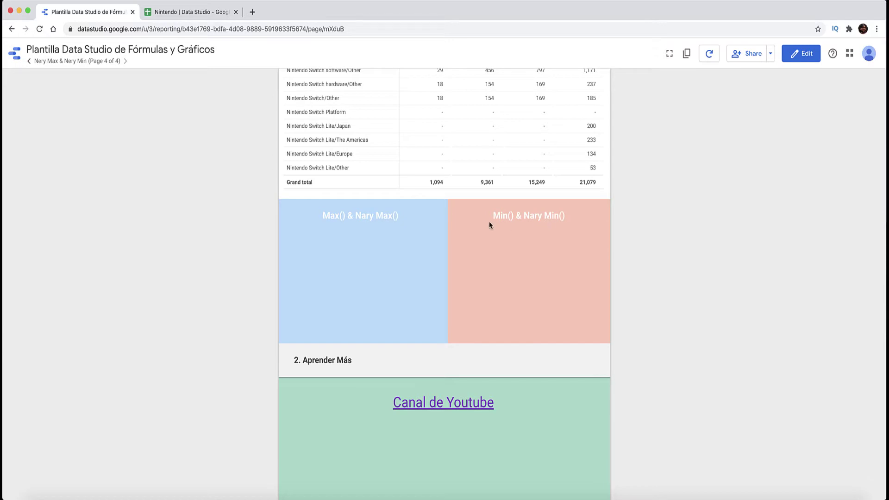
pyautogui.scroll(5, 266, 296)
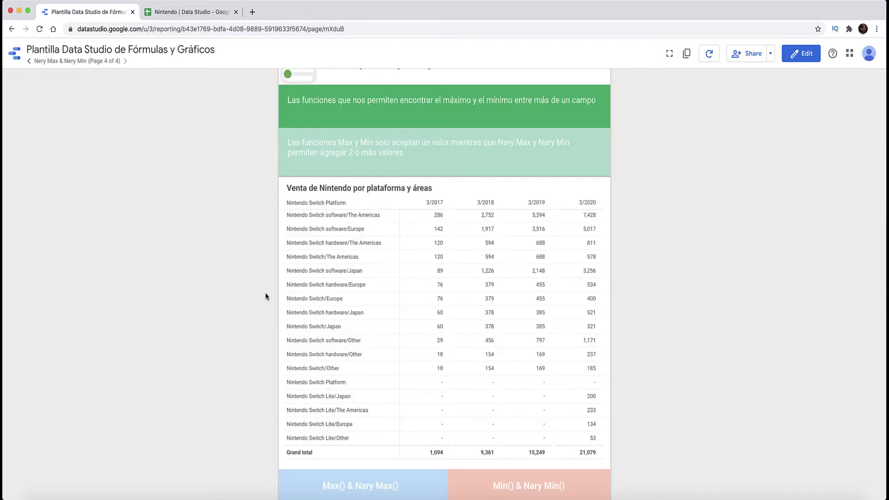
pyautogui.click(210, 13)
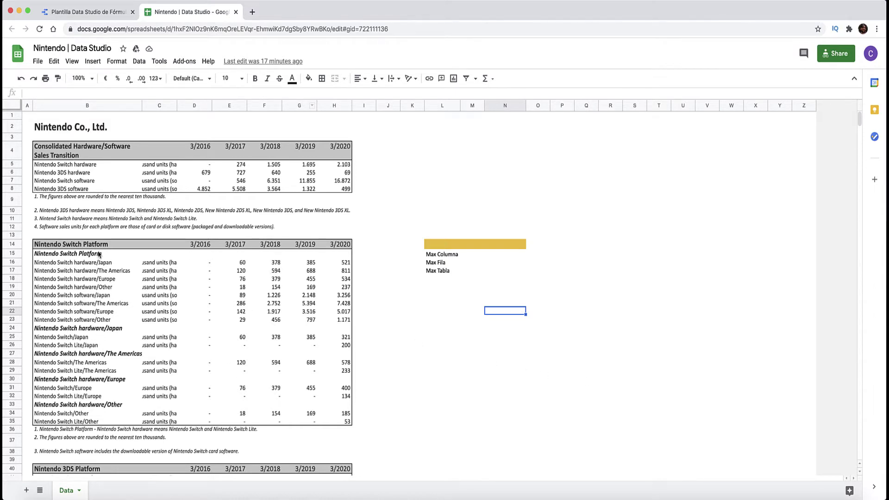
pyautogui.click(495, 263)
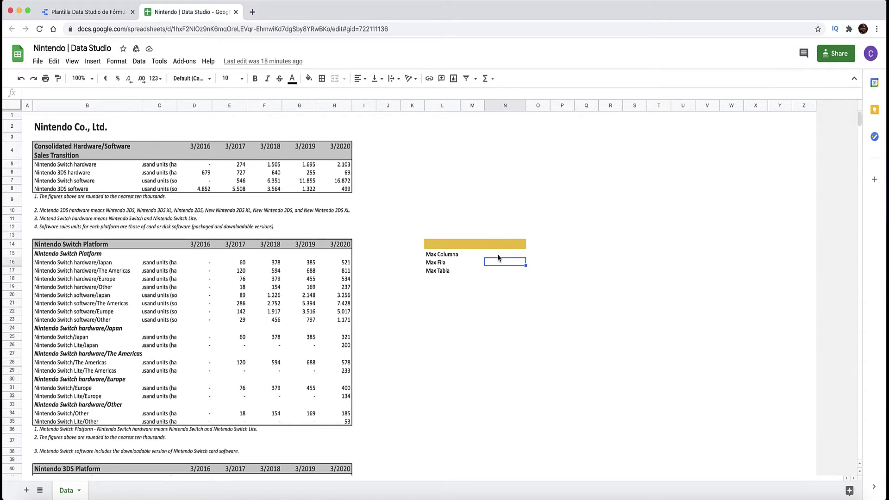
pyautogui.click(499, 256)
pyautogui.write('=MAX(')
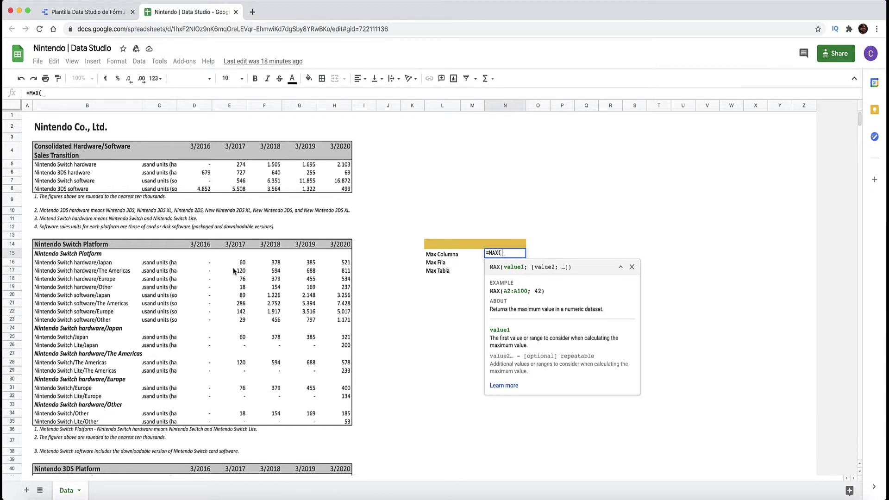
pyautogui.moveTo(240, 254); pyautogui.dragTo(243, 424)
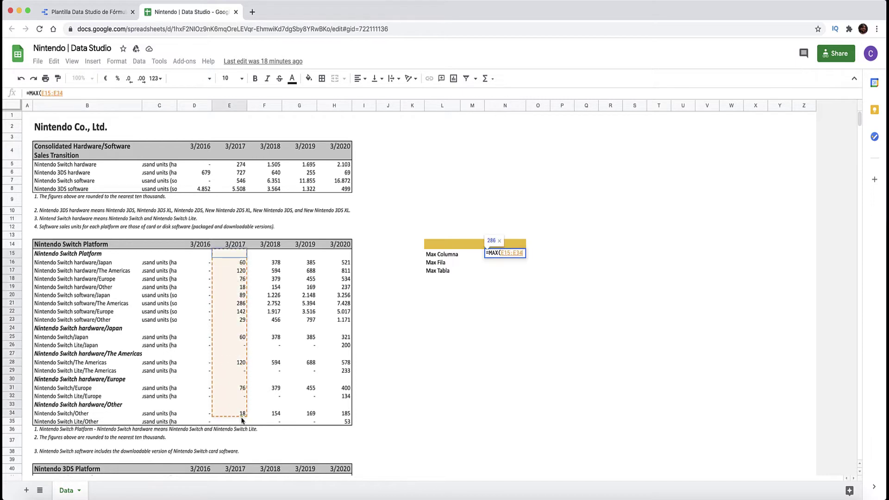
pyautogui.press('Return')
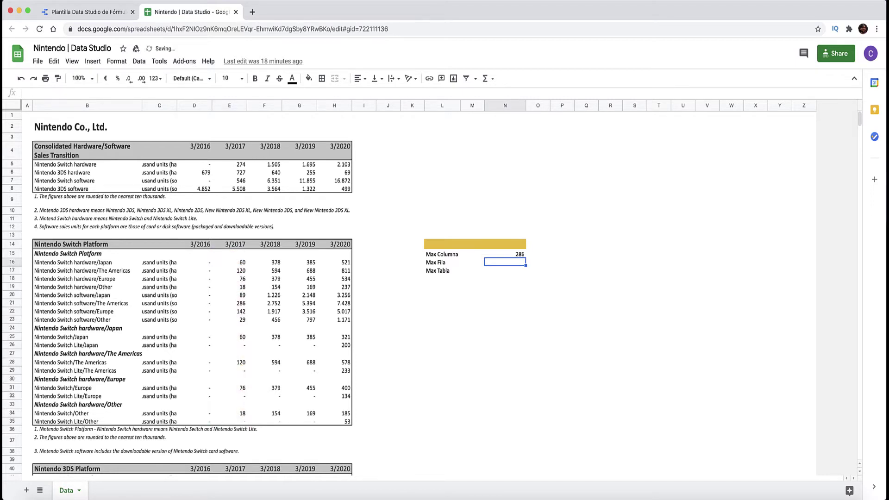
# - Enter =MAX(D20:H20) for Max Fila (3.256) and =MAX(D15:H35) for Max Tabla (7428)
pyautogui.write('=MAX(')
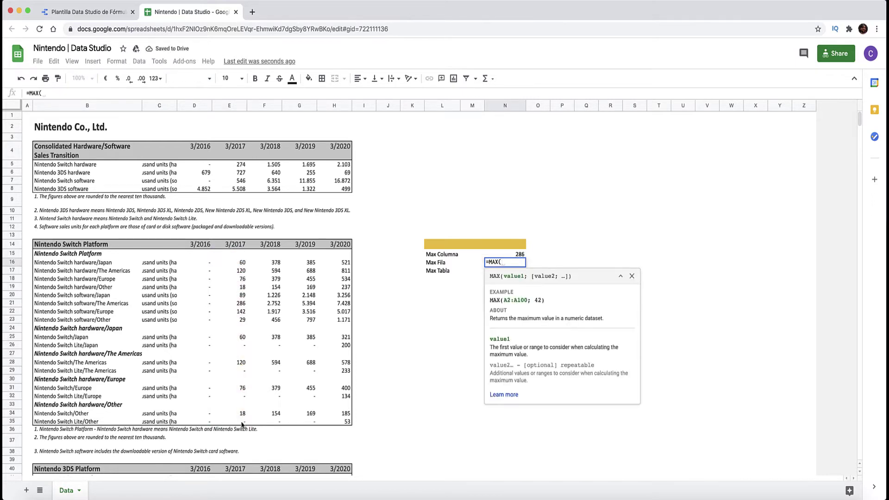
pyautogui.moveTo(192, 295); pyautogui.dragTo(344, 299)
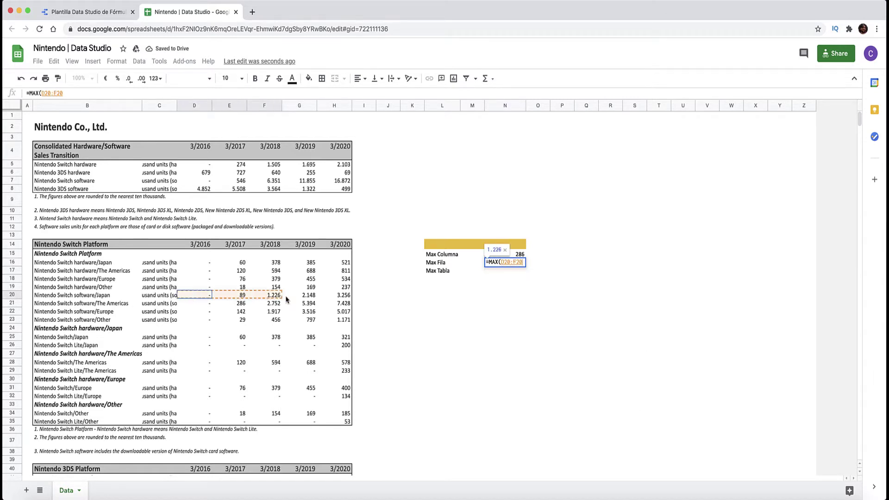
pyautogui.press('Return')
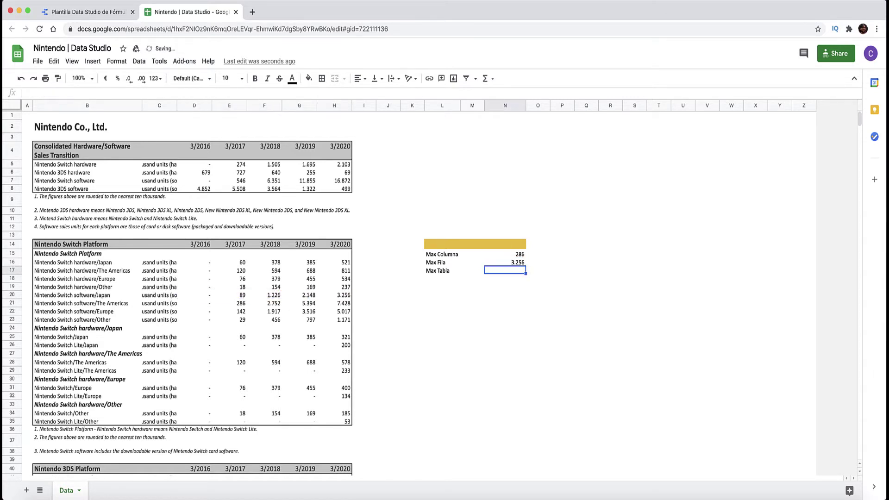
pyautogui.write('=MAX(')
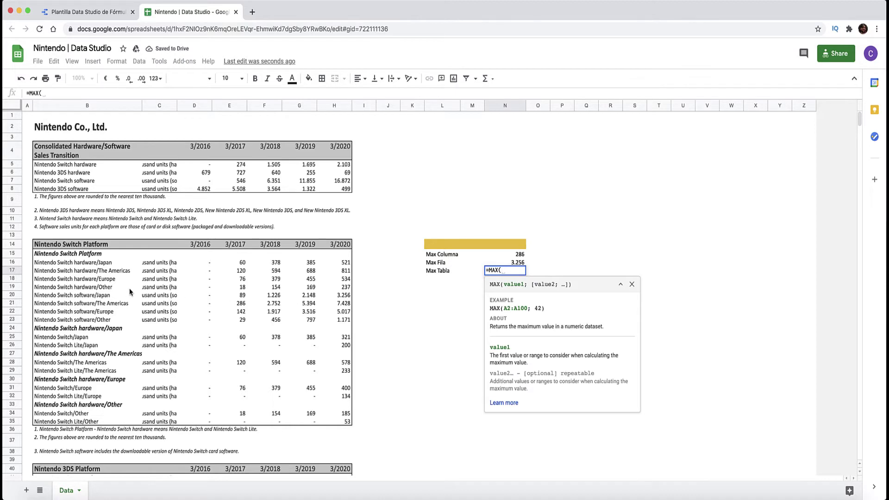
pyautogui.moveTo(194, 253); pyautogui.dragTo(345, 424)
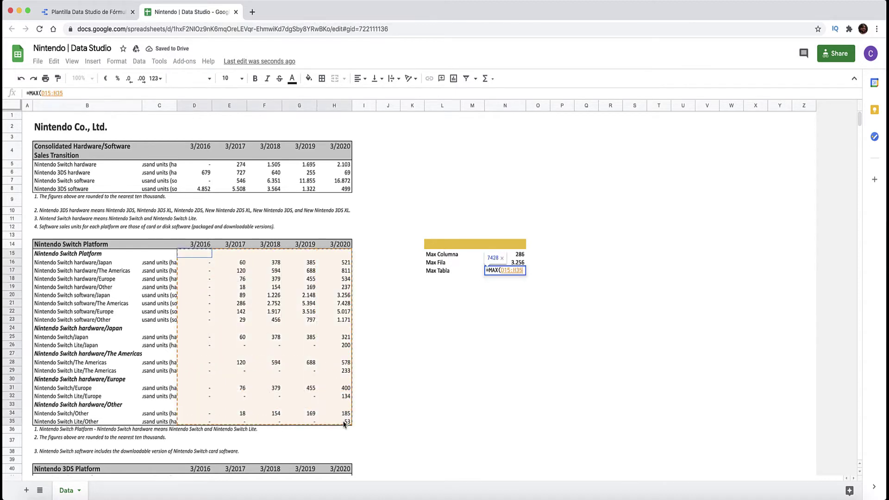
pyautogui.press('Return')
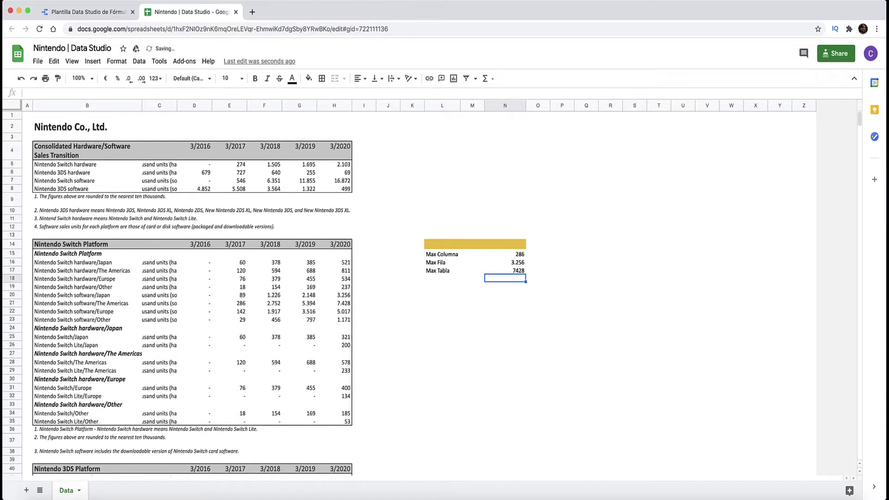
pyautogui.press('Left')
pyautogui.press('Left')
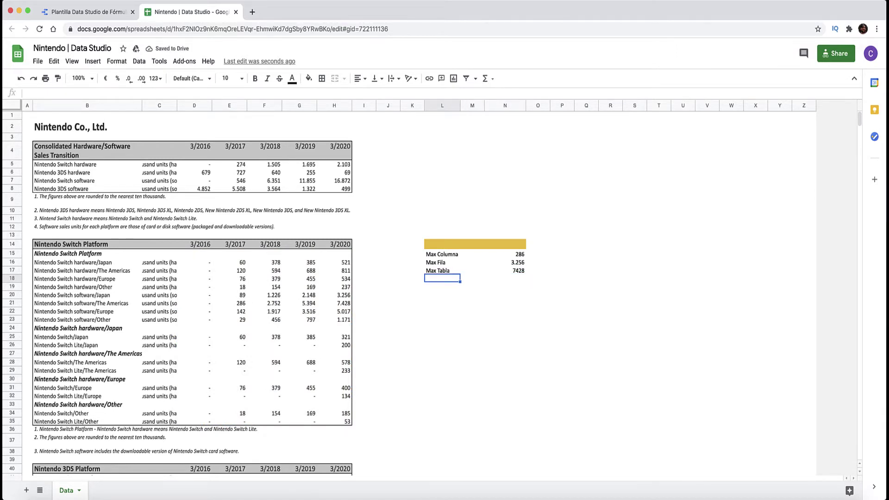
# - Label L18 'Max Combinación' and enter =MAX(E15:F35;H15:H35) in N18, returning 7428
pyautogui.write('Max ')
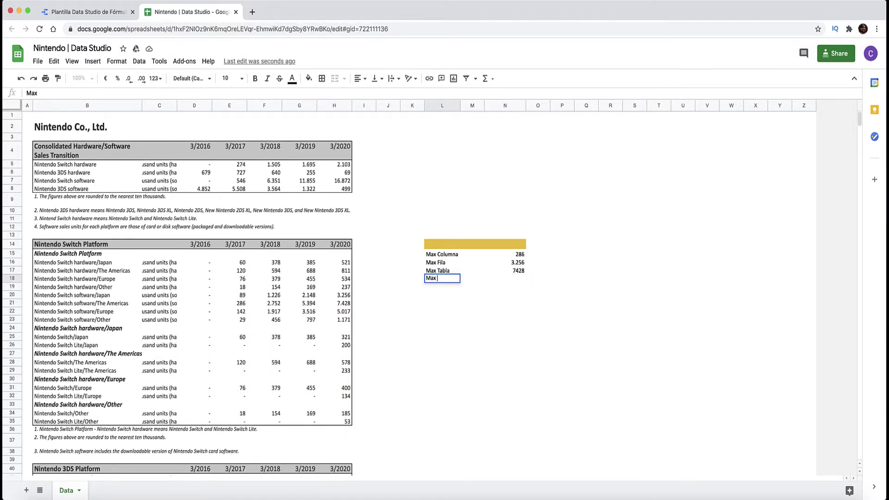
pyautogui.write('Combinación')
pyautogui.press('Tab')
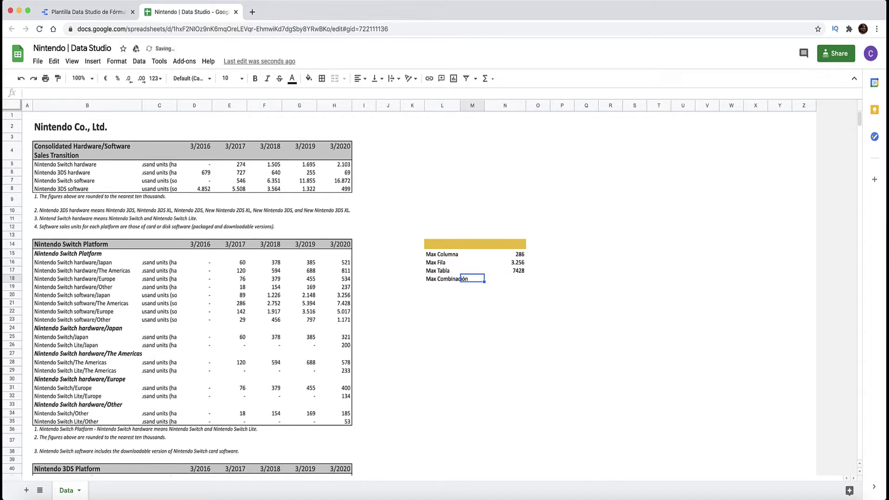
pyautogui.press('Tab')
pyautogui.write('=MAX')
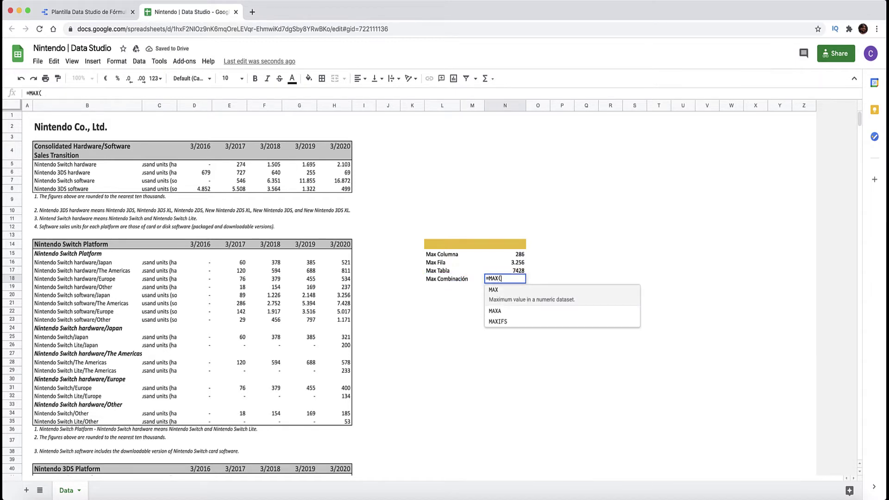
pyautogui.write('(')
pyautogui.moveTo(235, 254); pyautogui.dragTo(278, 424)
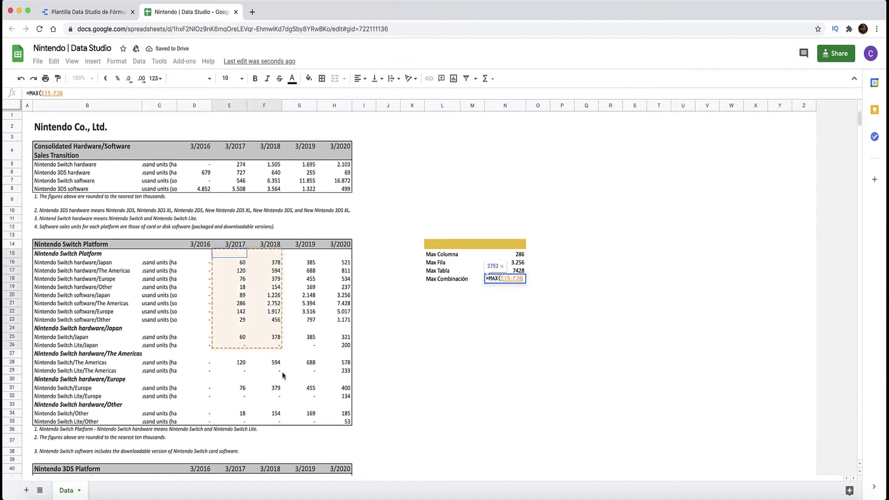
pyautogui.write(';')
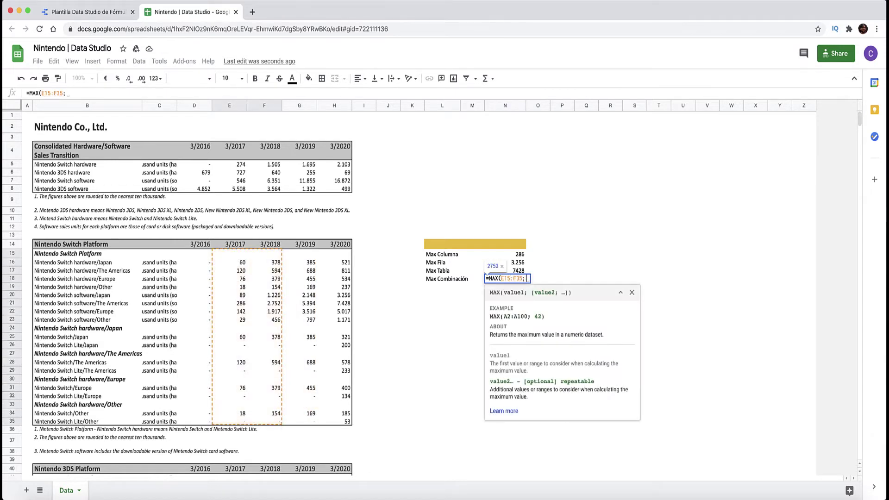
pyautogui.moveTo(334, 254); pyautogui.dragTo(341, 423)
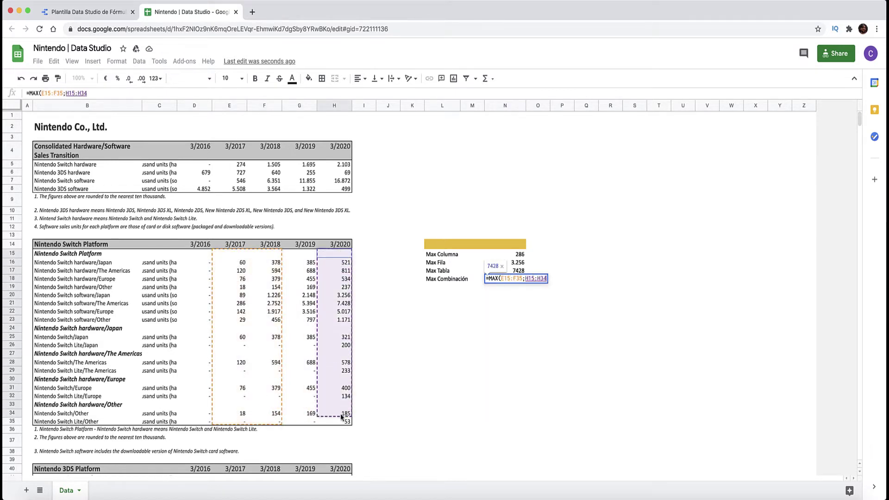
pyautogui.press('Return')
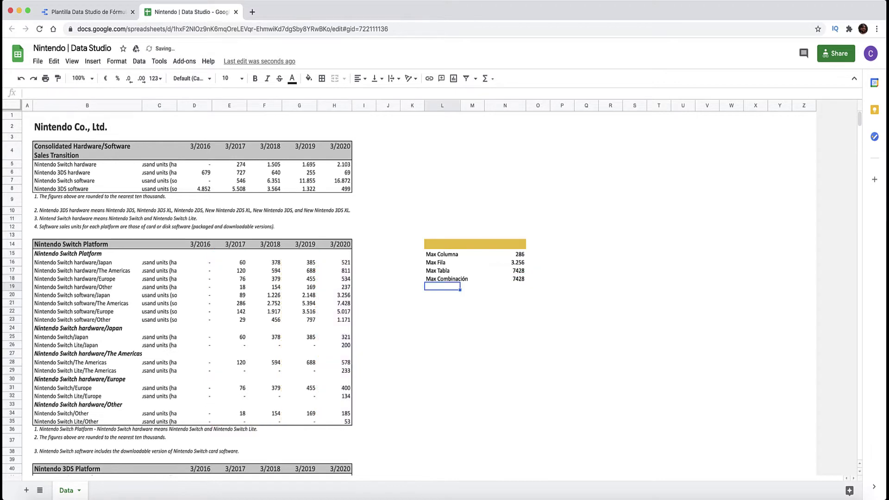
pyautogui.click(510, 312)
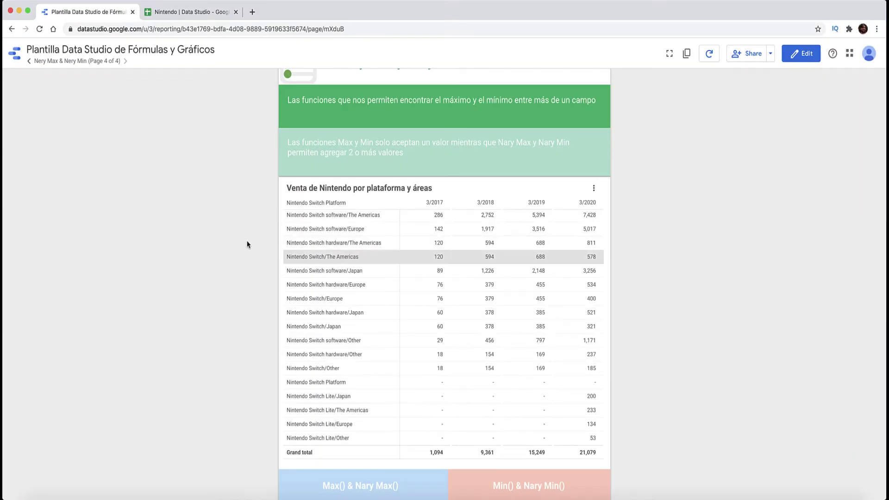
# - Switch the report to edit mode and select the blue Max() & Nary Max() panel
pyautogui.scroll(-3, 447, 192)
pyautogui.scroll(-2, 534, 193)
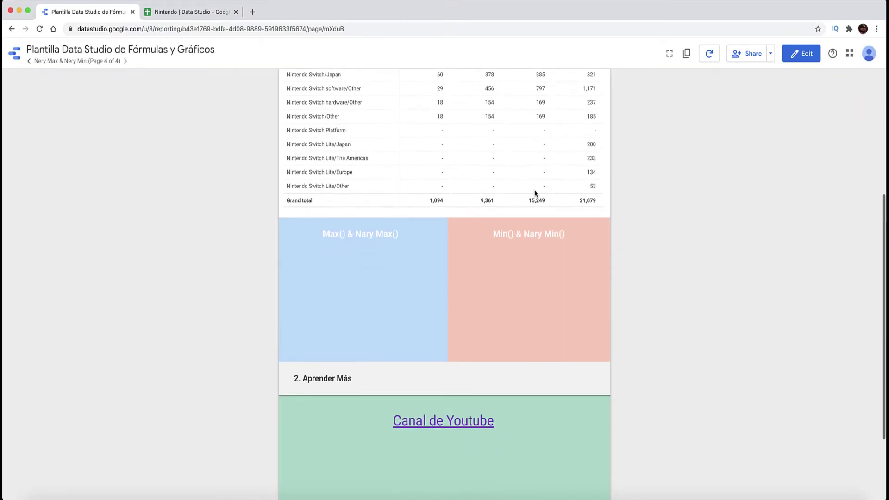
pyautogui.scroll(2, 671, 171)
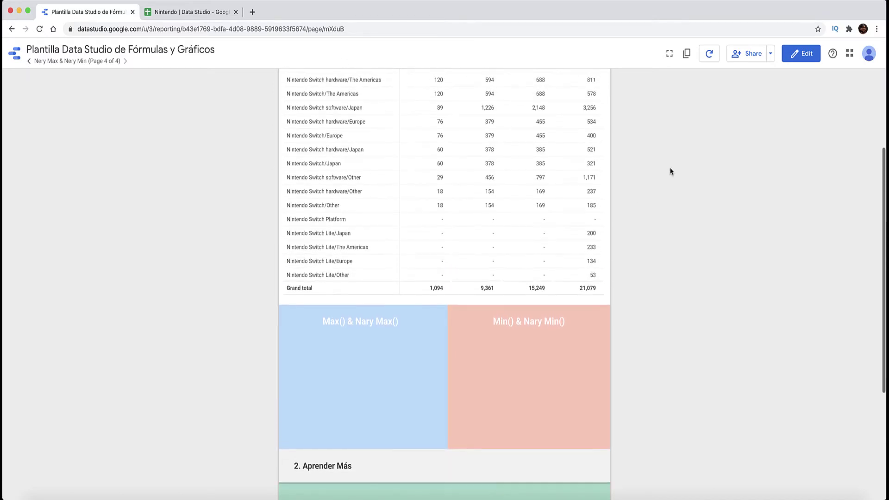
pyautogui.click(806, 53)
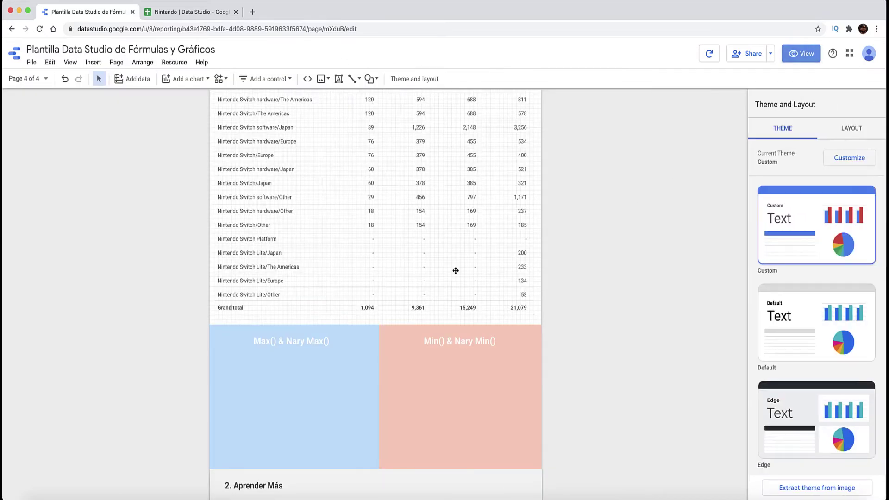
pyautogui.click(312, 381)
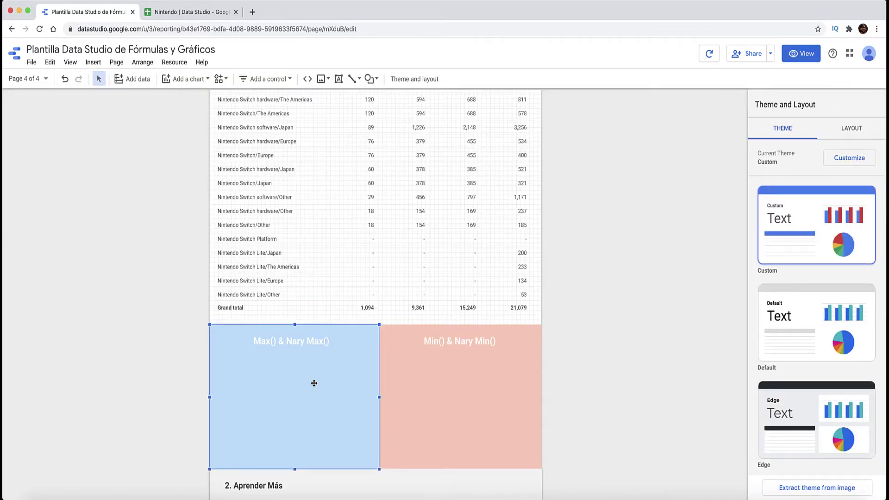
# - Add a scorecard inside the blue Max panel
pyautogui.click(189, 79)
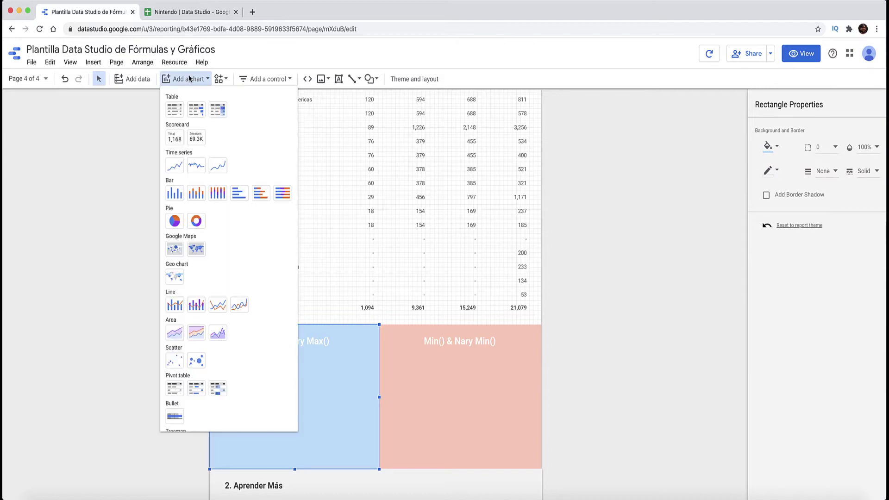
pyautogui.click(174, 137)
pyautogui.click(215, 353)
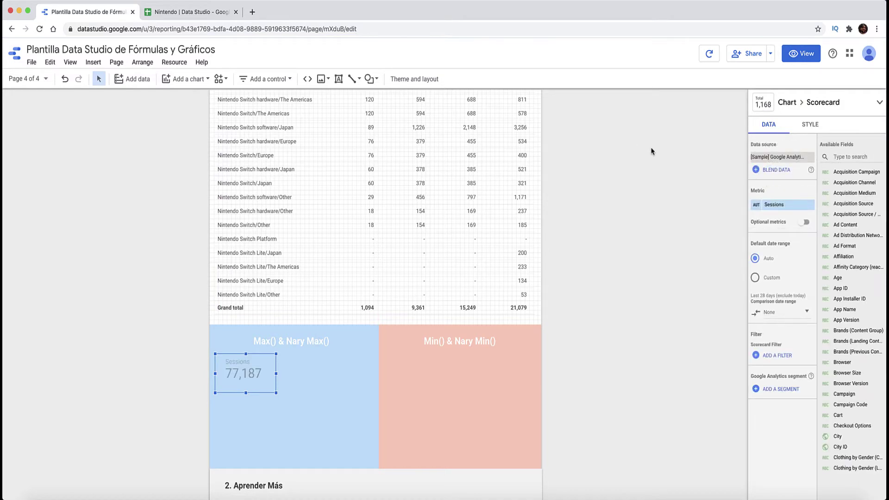
# - Set the scorecard's data source to Nintendo | Data Studio - Data, showing Record Count 21
pyautogui.click(779, 162)
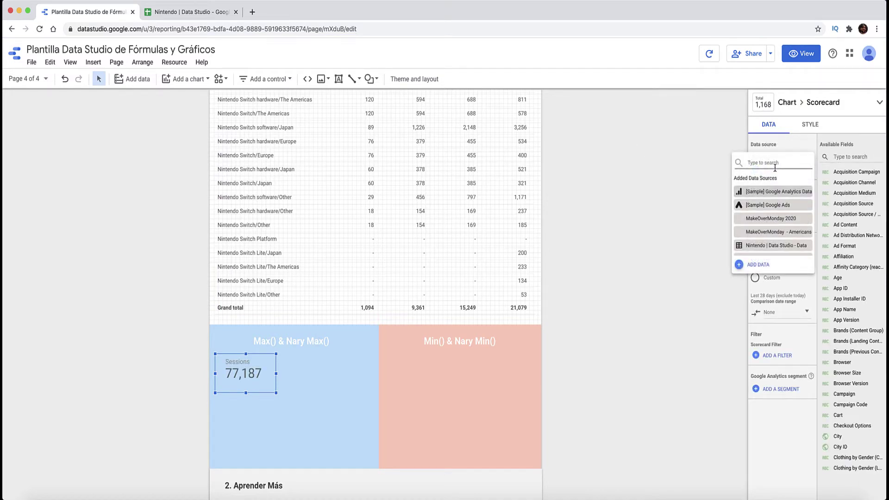
pyautogui.write('nintendo')
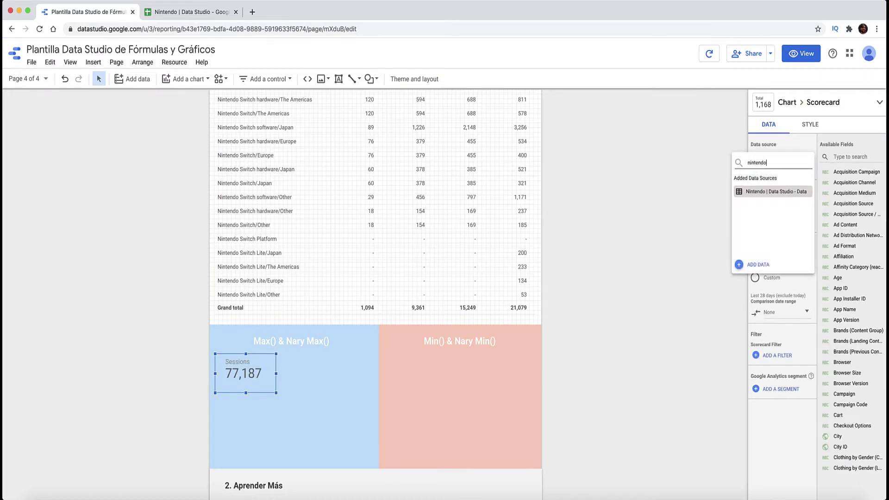
pyautogui.click(771, 192)
pyautogui.click(660, 174)
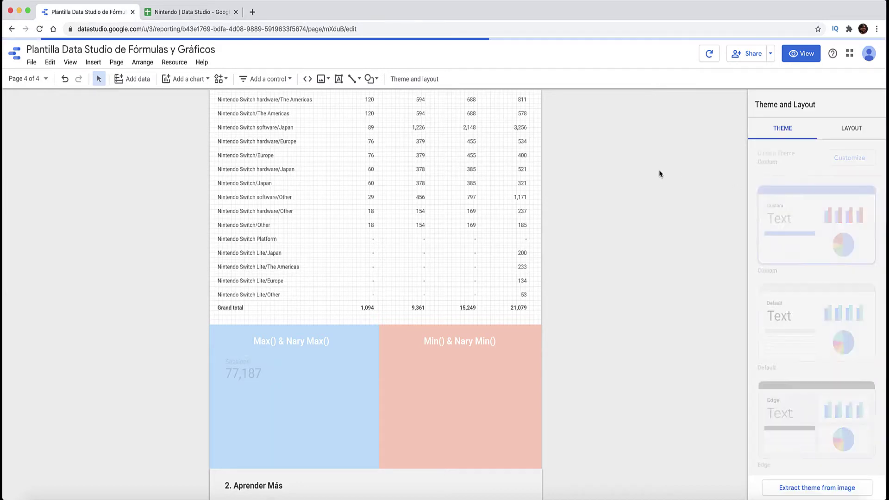
pyautogui.click(243, 373)
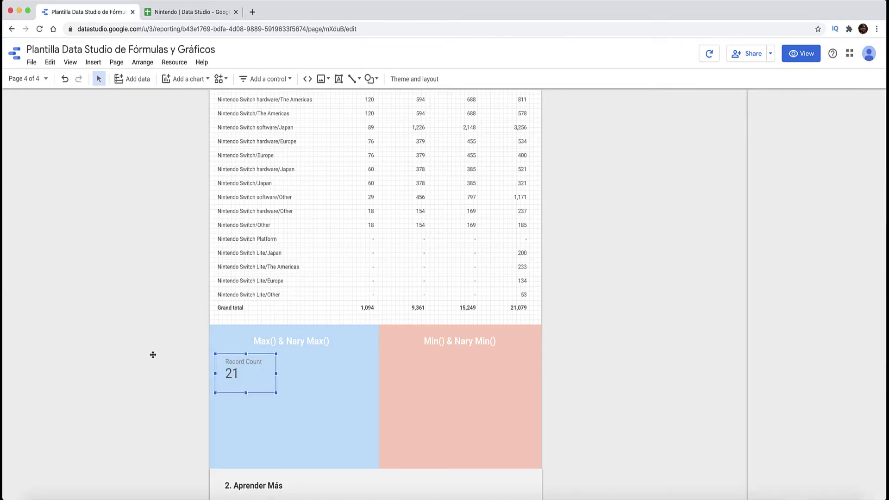
pyautogui.click(241, 378)
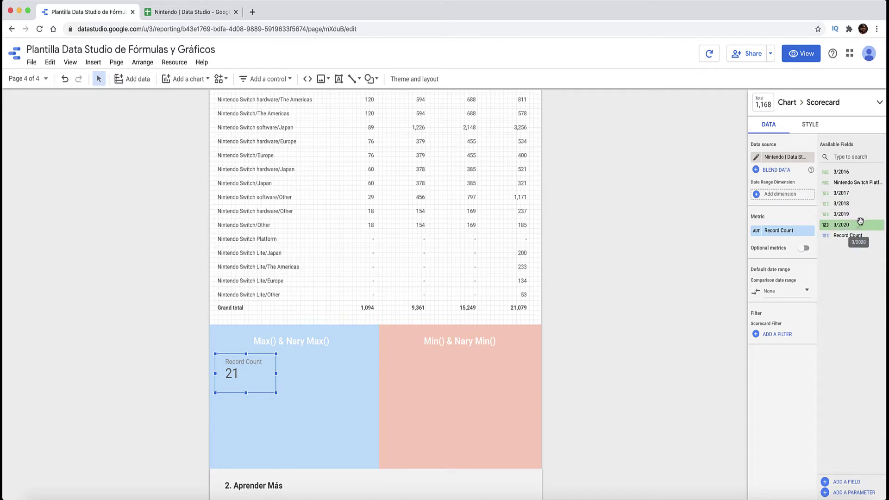
# - Start a new calculated metric field named 'Máximo Venta'
pyautogui.click(783, 230)
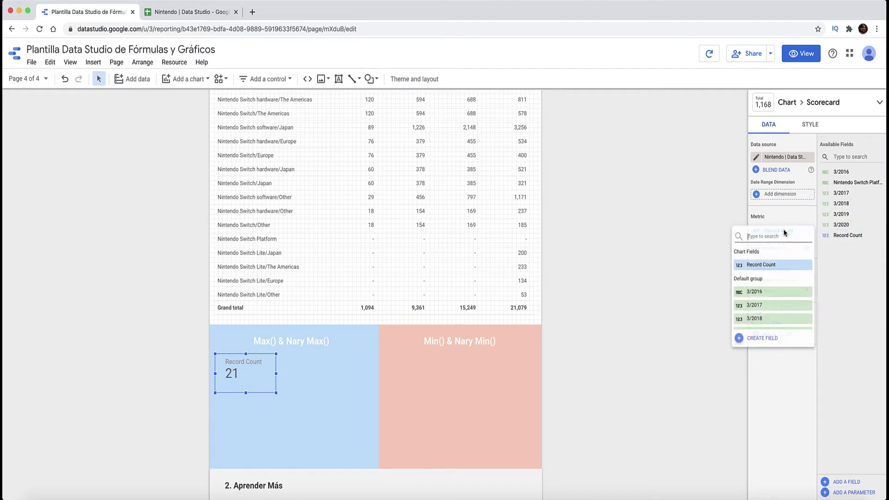
pyautogui.click(763, 338)
pyautogui.click(711, 301)
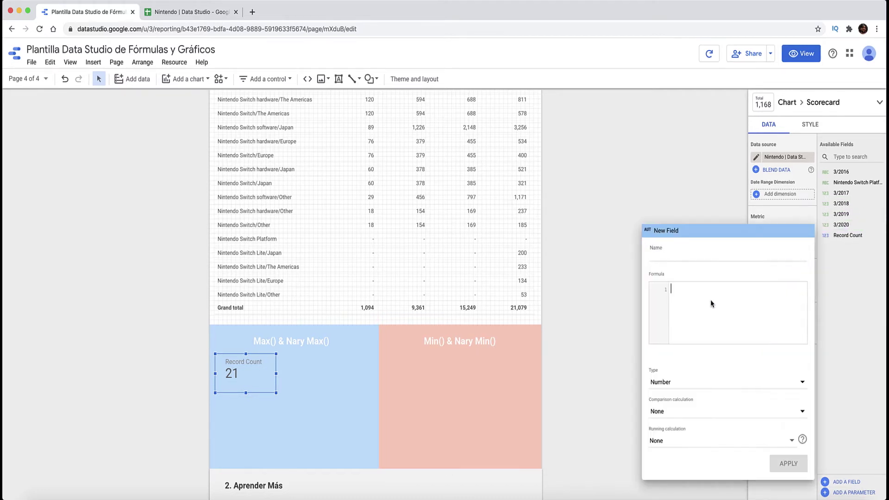
pyautogui.click(694, 250)
pyautogui.write('Máx')
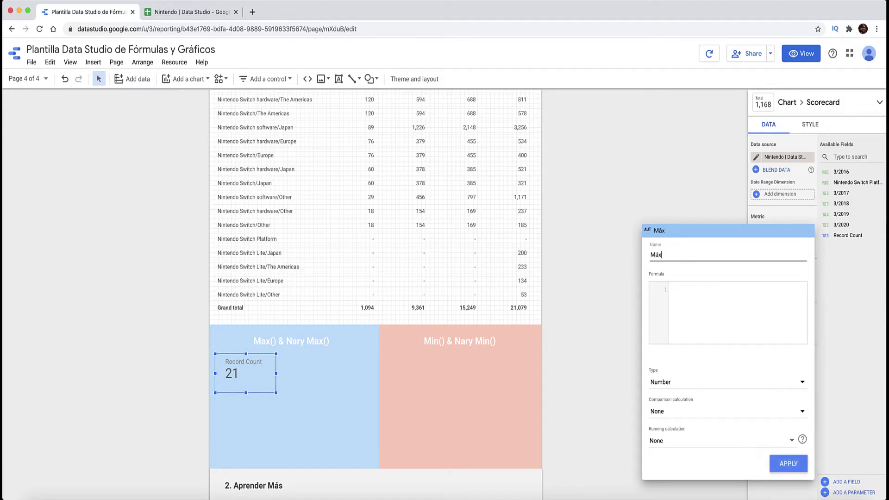
pyautogui.write('imo Ventas')
pyautogui.click(719, 315)
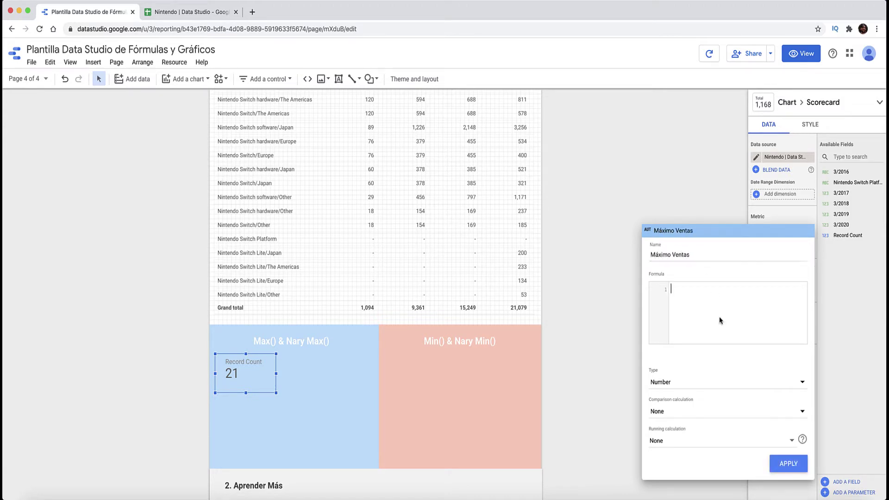
# - Write a MAX formula with 3/2017, 3/2018, 3/2019 and 3/2016 as arguments
pyautogui.write('max(')
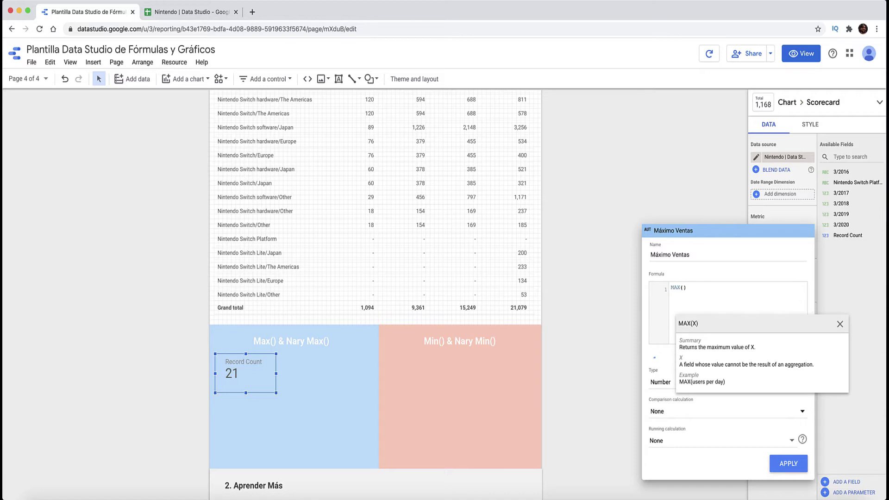
pyautogui.write('3')
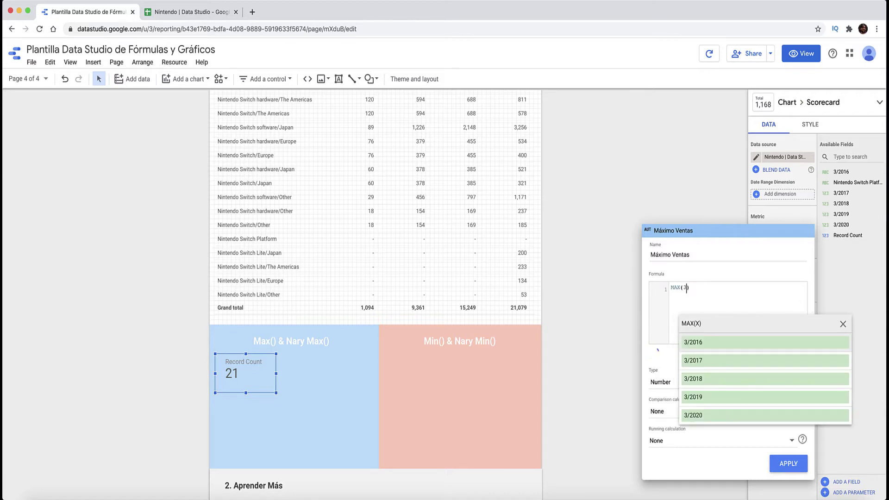
pyautogui.press('Down')
pyautogui.press('Return')
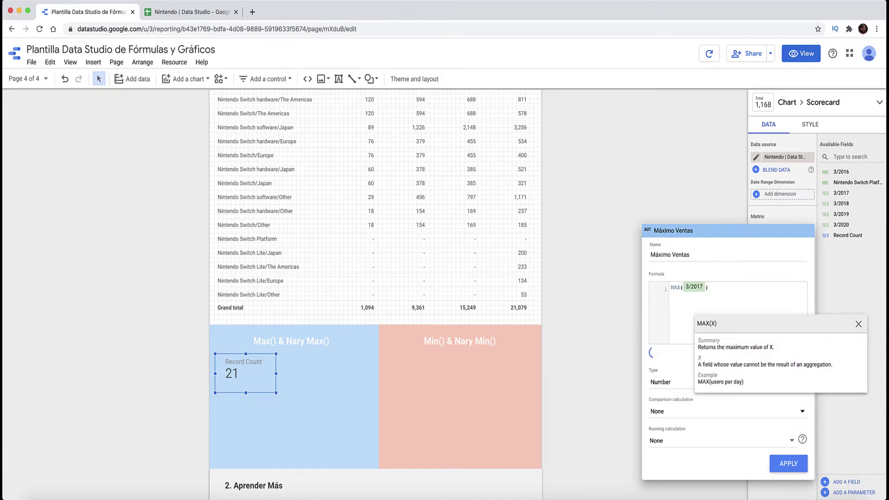
pyautogui.write(',3')
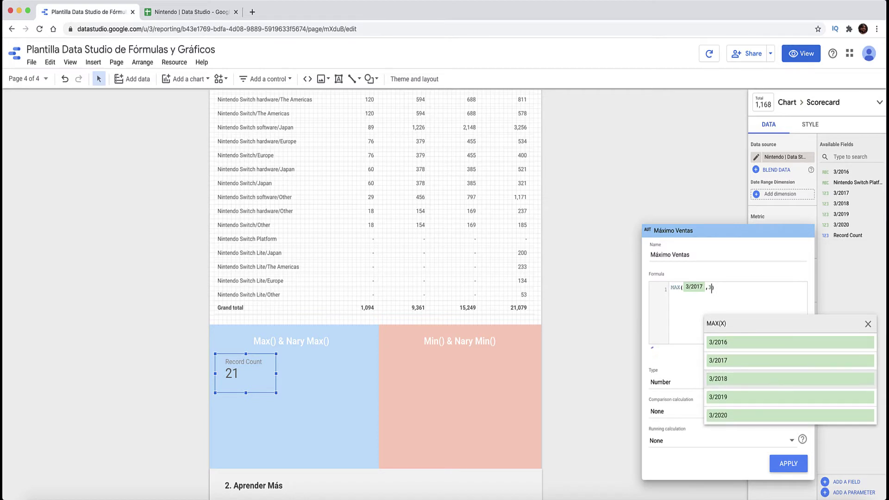
pyautogui.press('Return')
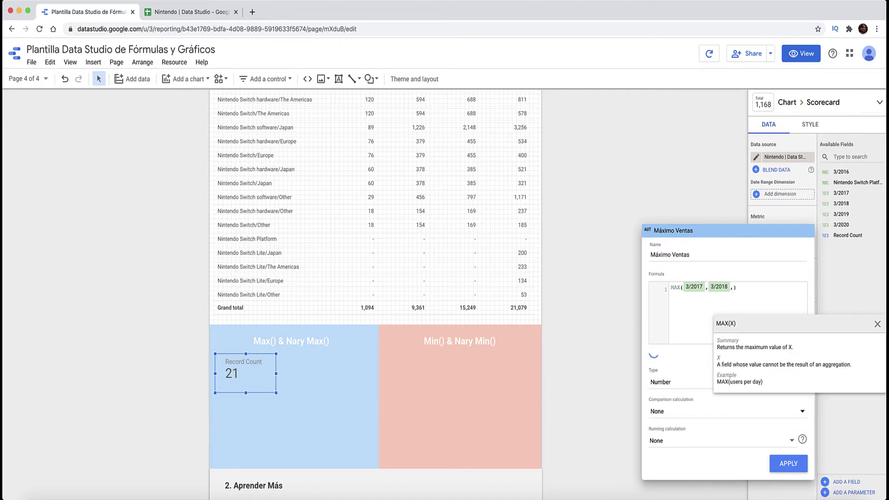
pyautogui.write('3')
pyautogui.press('Down')
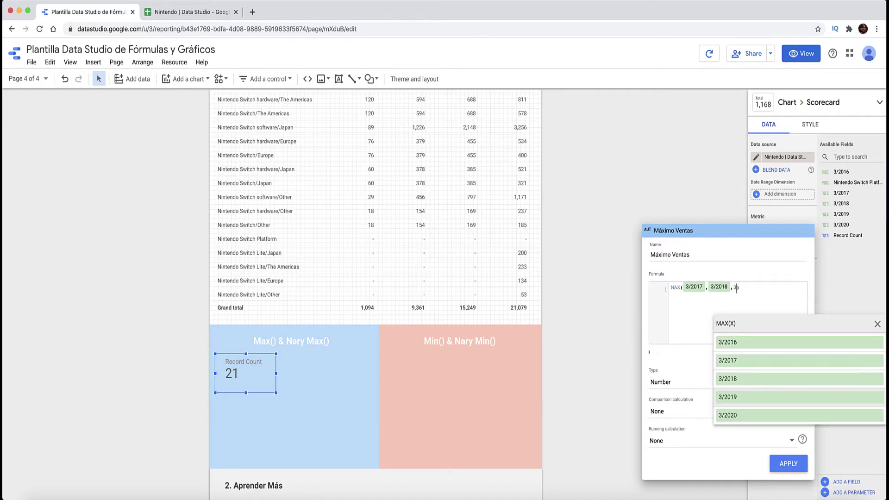
pyautogui.press('Return')
pyautogui.write(',3')
pyautogui.press('Return')
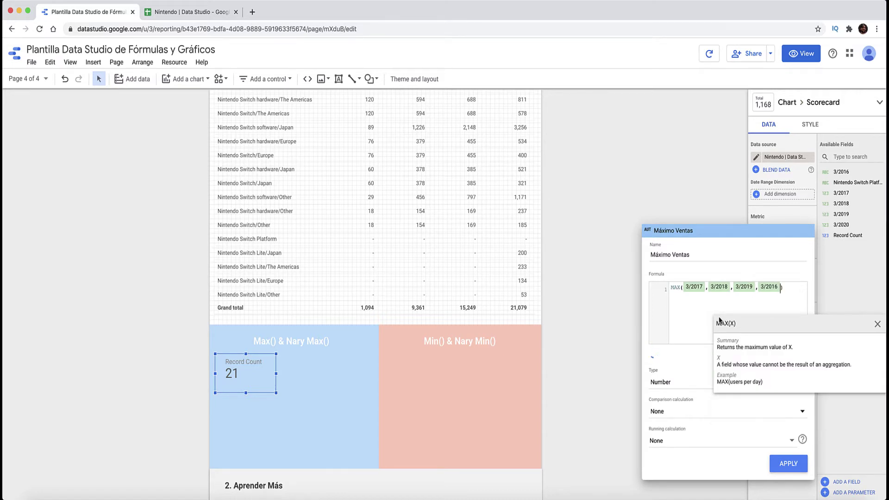
# - Fix the MAX argument-count error by trimming the formula to MAX(3/2017)
pyautogui.click(712, 343)
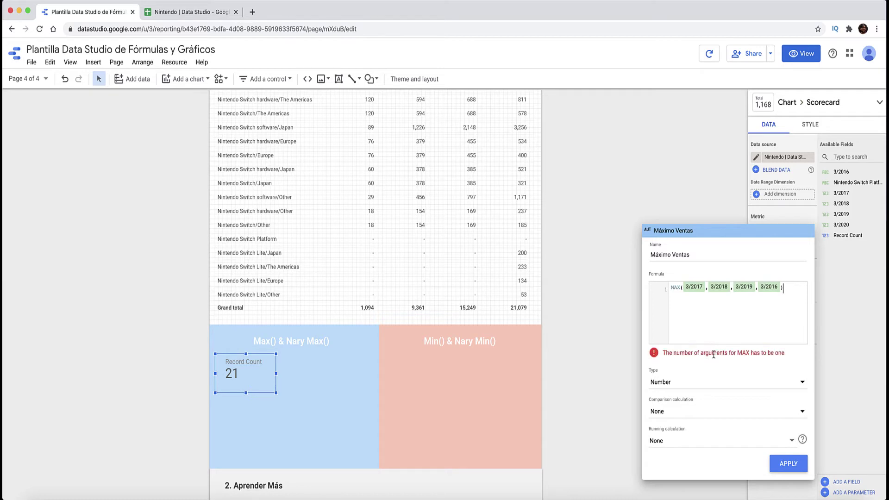
pyautogui.moveTo(663, 353); pyautogui.dragTo(786, 355)
pyautogui.click(781, 360)
pyautogui.click(748, 302)
pyautogui.press('BackSpace')
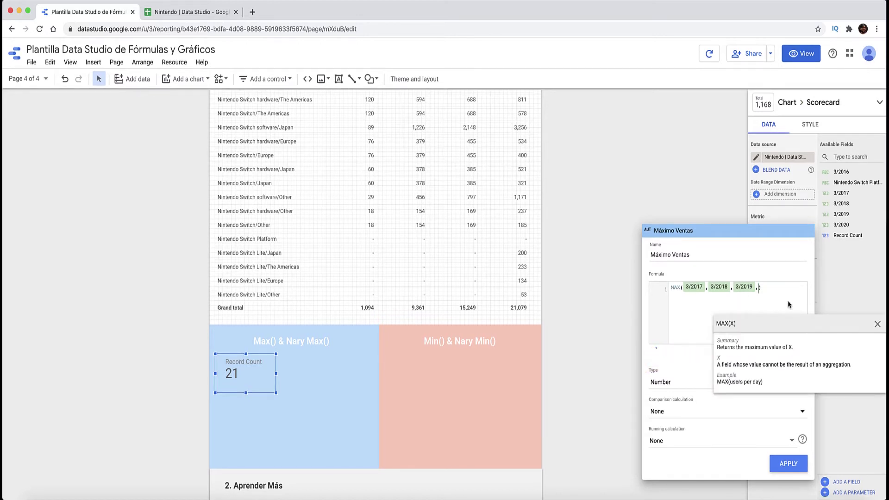
pyautogui.press('BackSpace')
pyautogui.press('BackSpace')
pyautogui.press('BackSpace')
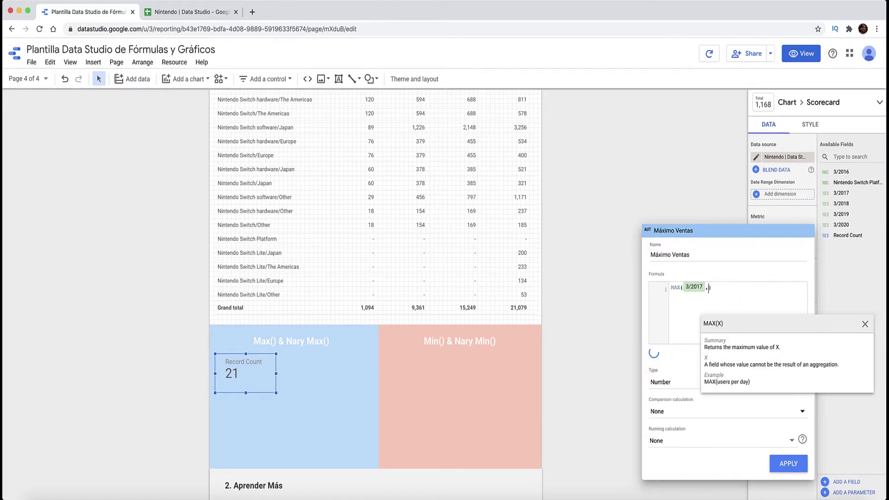
pyautogui.press('BackSpace')
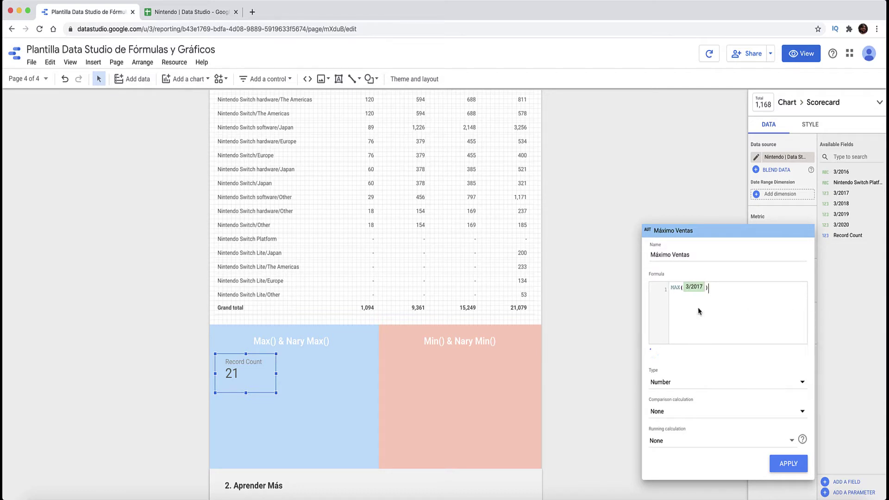
pyautogui.click(700, 311)
# - Rename the field 'Máximo Ventas - 2017' and apply it, so the scorecard shows 286
pyautogui.click(699, 256)
pyautogui.write('-')
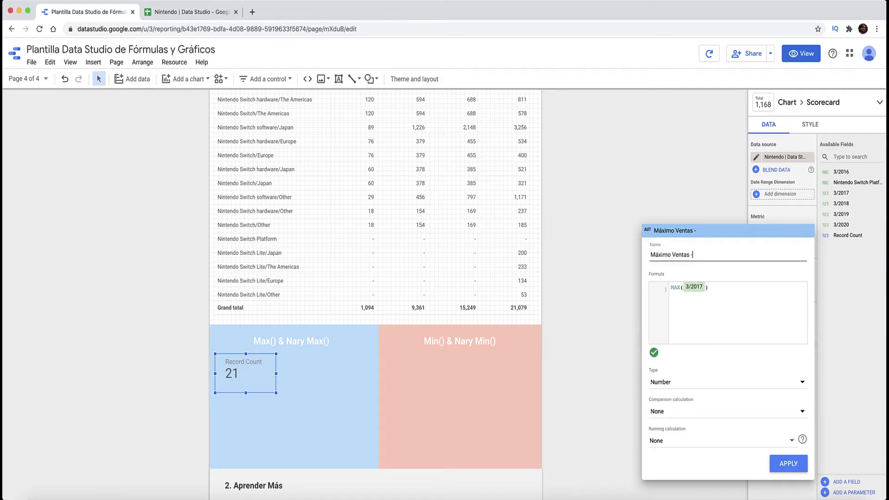
pyautogui.write('2017')
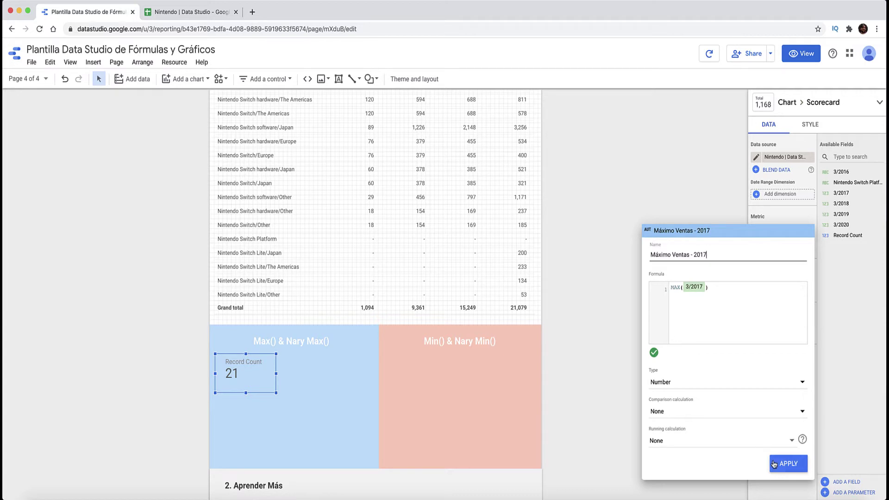
pyautogui.click(789, 463)
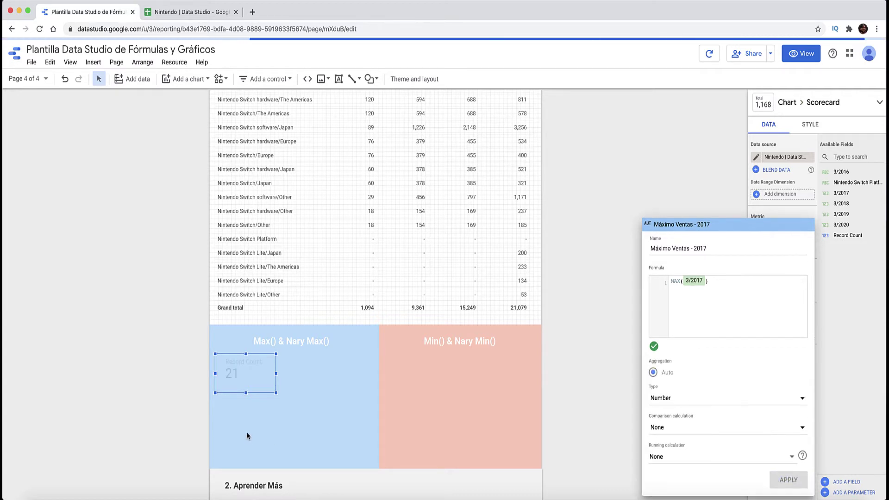
pyautogui.click(154, 364)
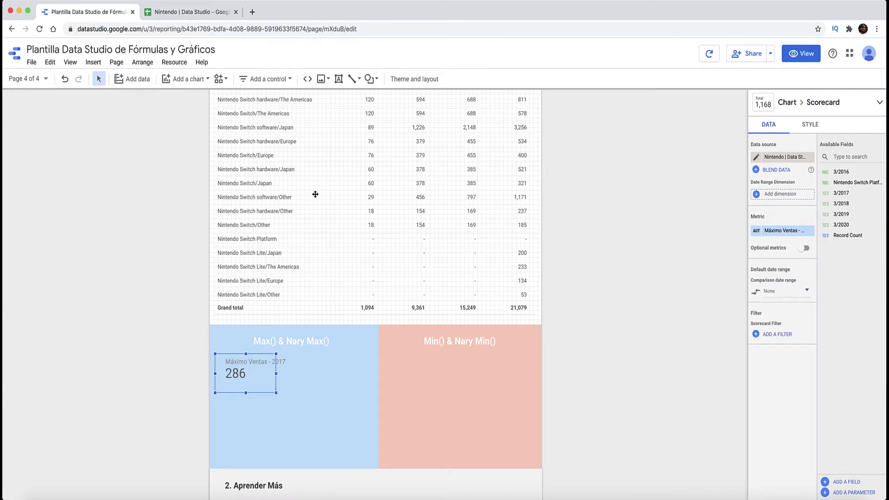
# - Check in the Nintendo sheet that N15's Max Columna formula also gives 286
pyautogui.scroll(3, 370, 189)
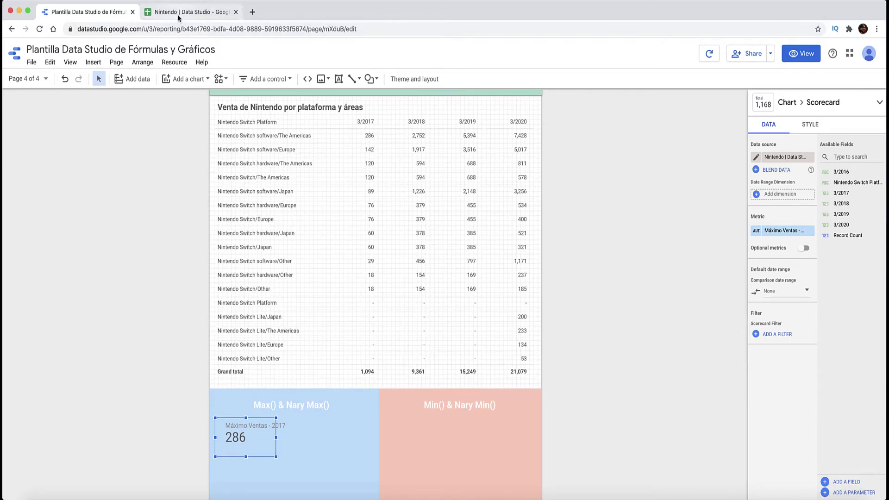
pyautogui.click(190, 12)
pyautogui.click(447, 304)
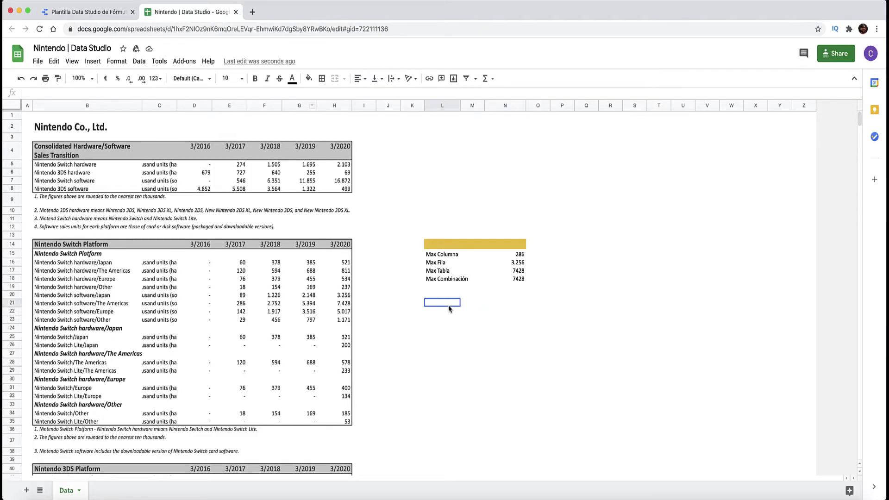
pyautogui.click(513, 254)
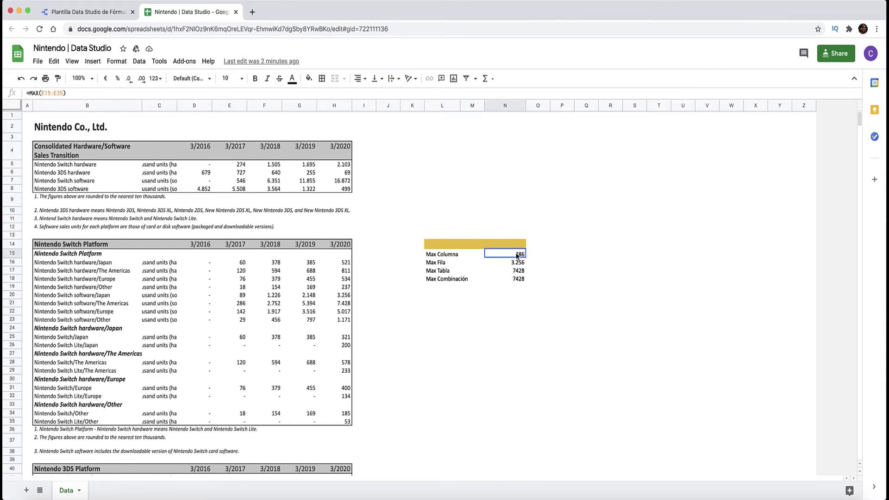
pyautogui.doubleClick(517, 255)
pyautogui.press('Escape')
# - Duplicate the Máximo Ventas - 2017 scorecard and move the copy rightward within the Max panel
pyautogui.click(87, 16)
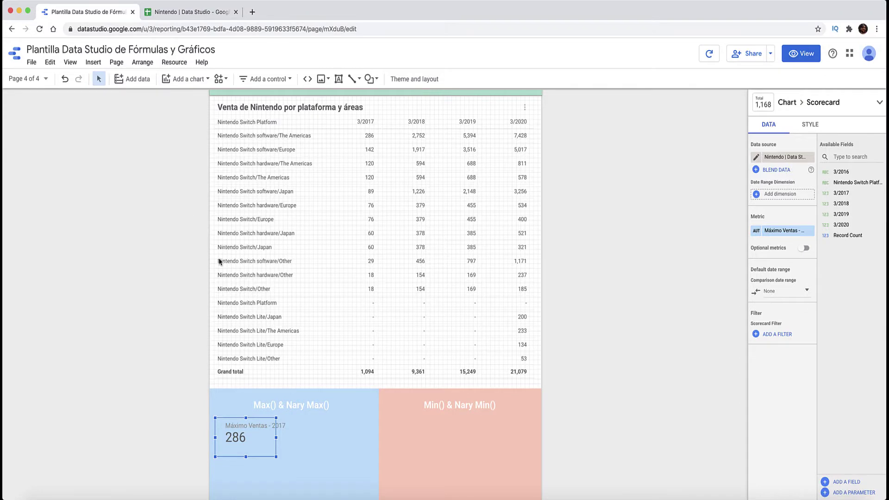
pyautogui.scroll(-2, 139, 353)
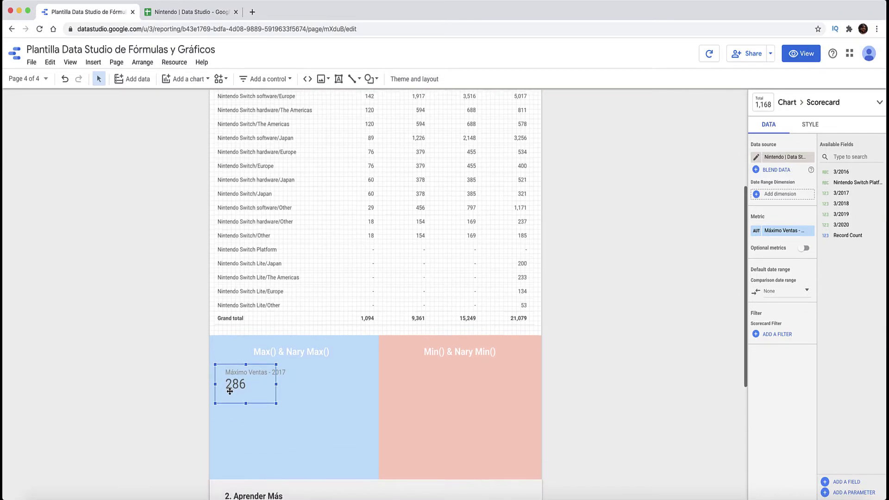
pyautogui.scroll(-1, 229, 386)
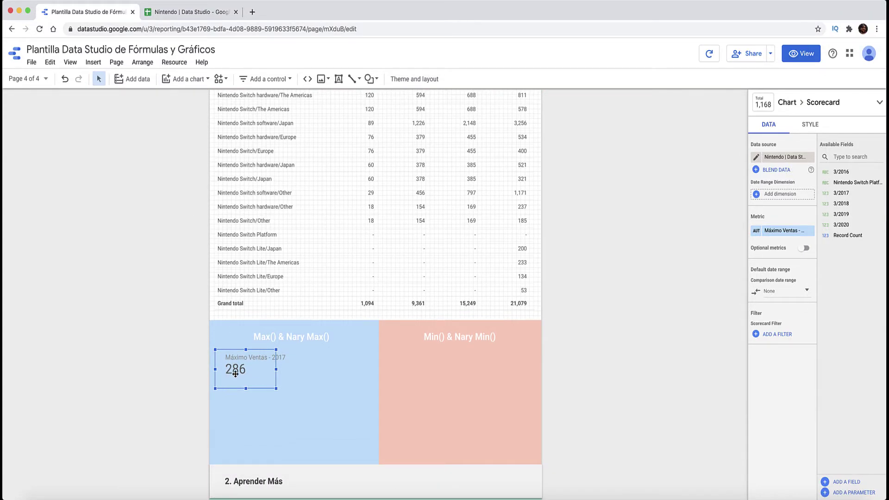
pyautogui.hotkey('ctrl', 'd')
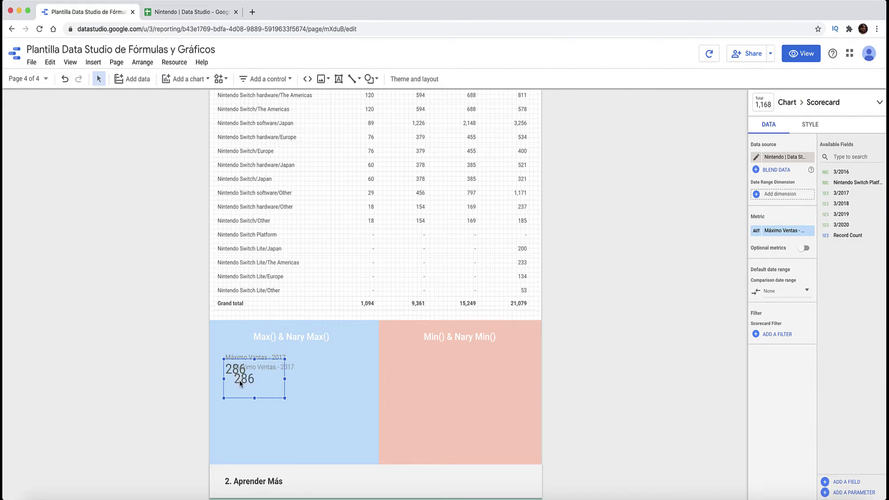
pyautogui.moveTo(241, 383); pyautogui.dragTo(318, 370)
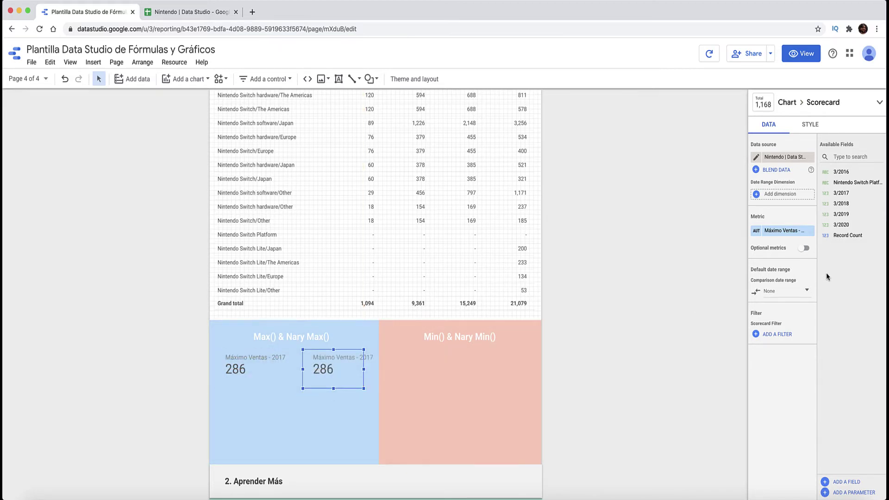
pyautogui.click(783, 230)
# - Begin a new field formula NARY_MAX(3/2017, 3/2018
pyautogui.click(776, 341)
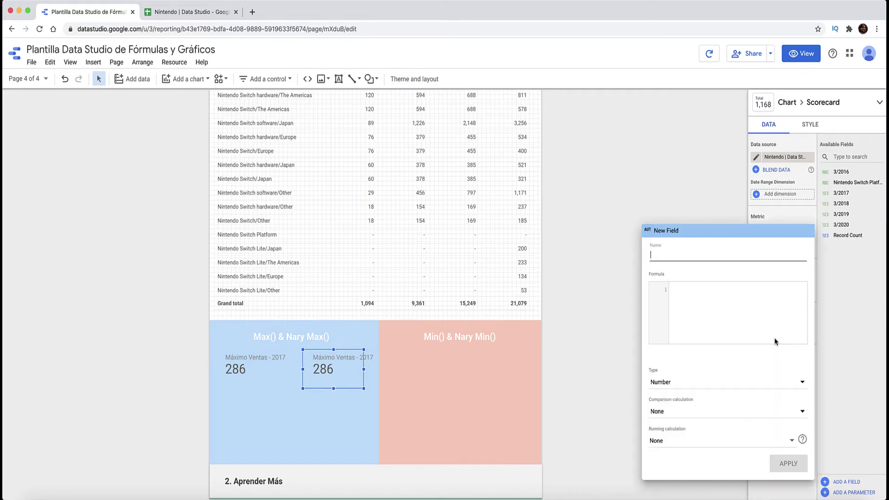
pyautogui.click(720, 310)
pyautogui.write('nar')
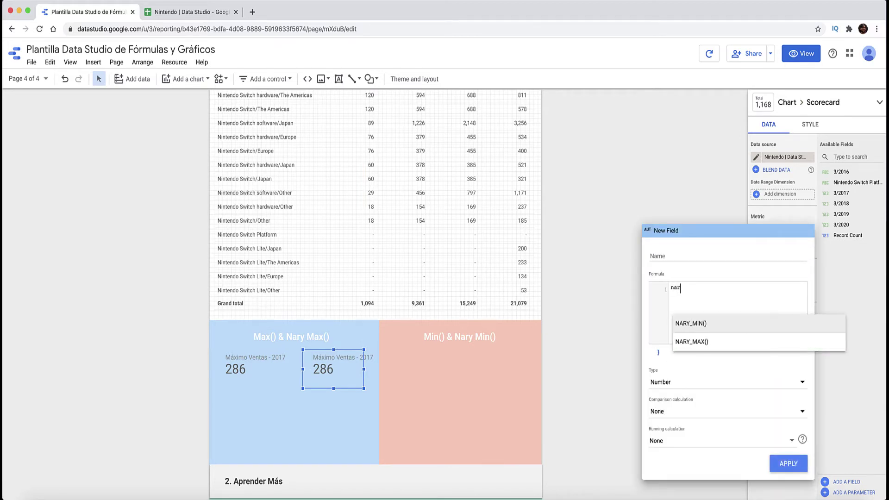
pyautogui.write('y')
pyautogui.press('Return')
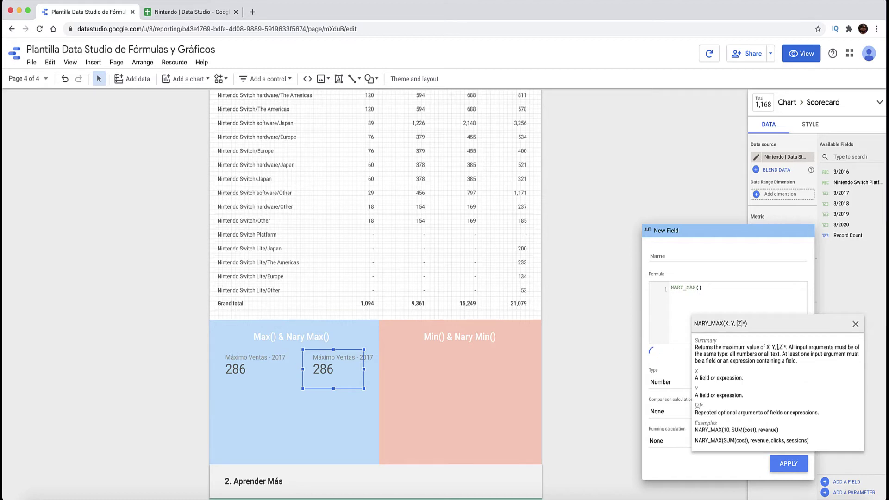
pyautogui.write('3')
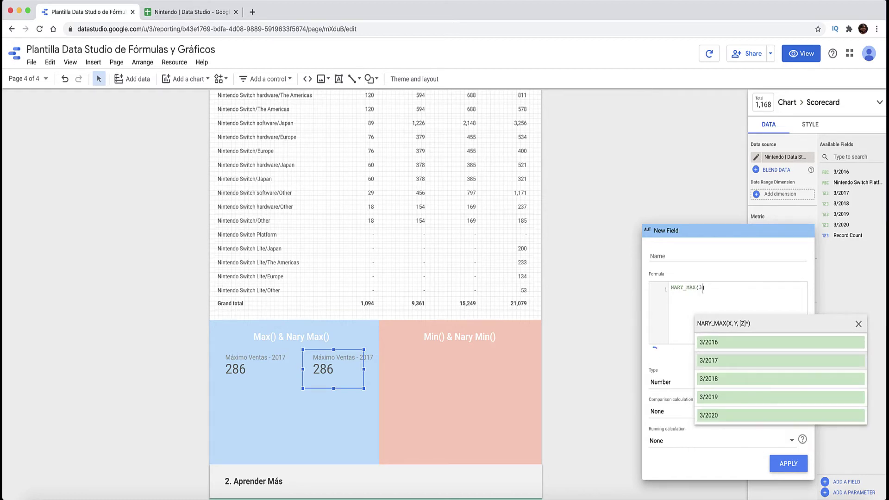
pyautogui.press('Down')
pyautogui.press('Return')
pyautogui.write(',3')
pyautogui.press('Down')
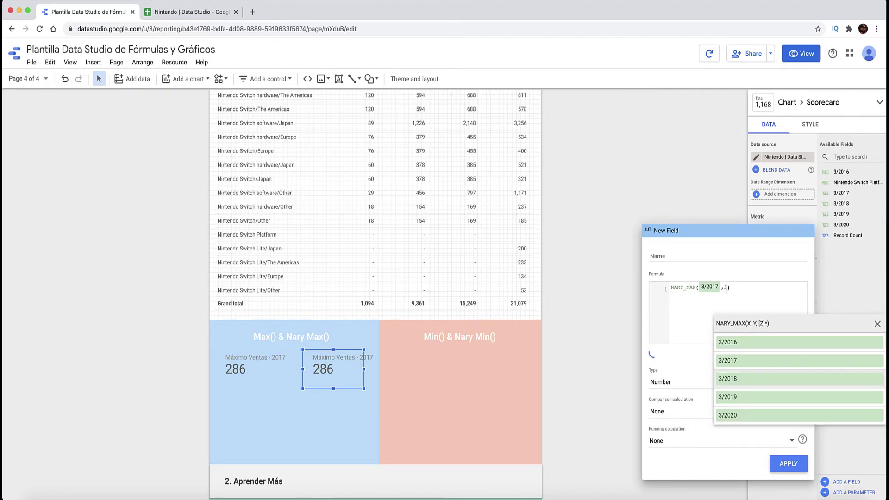
pyautogui.press('Down')
pyautogui.press('Return')
# - Add 3/2019 and 3/2020 as the remaining arguments and name the field Máximo Total
pyautogui.write(',3')
pyautogui.press('Down')
pyautogui.press('Down')
pyautogui.press('Return')
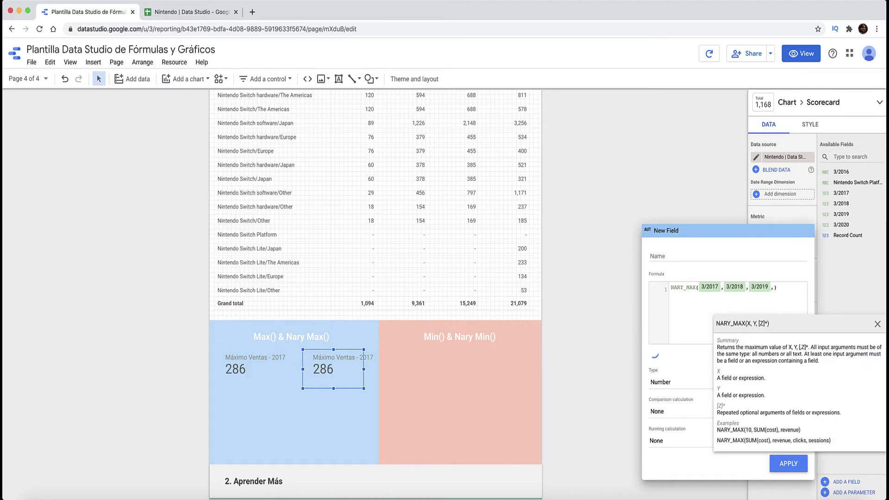
pyautogui.write('3')
pyautogui.press('Down')
pyautogui.press('Return')
pyautogui.click(698, 264)
pyautogui.write('Máximo Total')
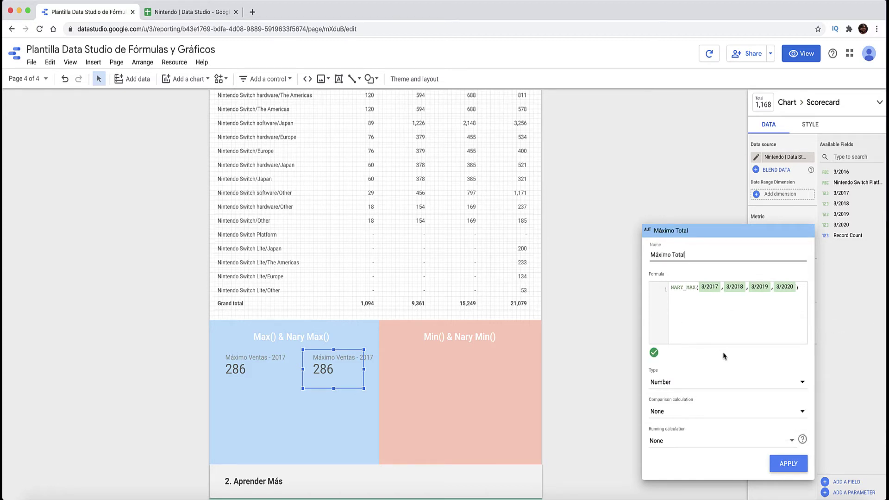
# - Apply Máximo Total to the second scorecard with Max aggregation, showing 7,428
pyautogui.click(787, 468)
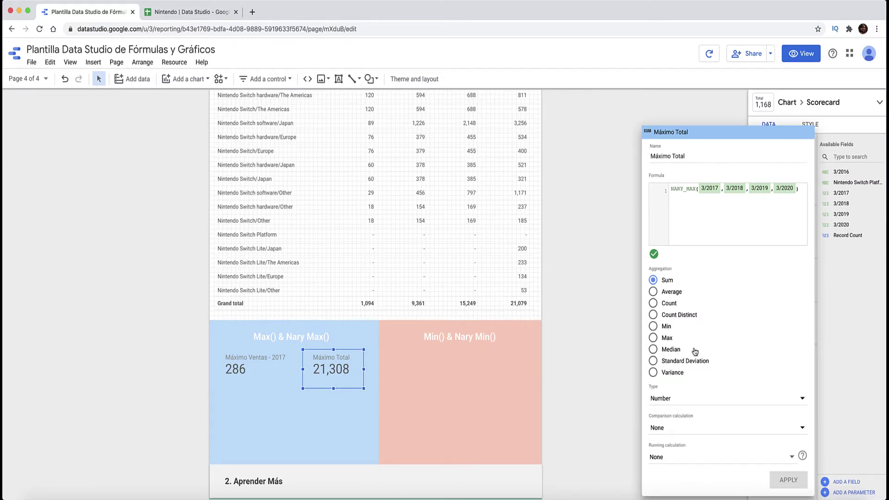
pyautogui.click(673, 292)
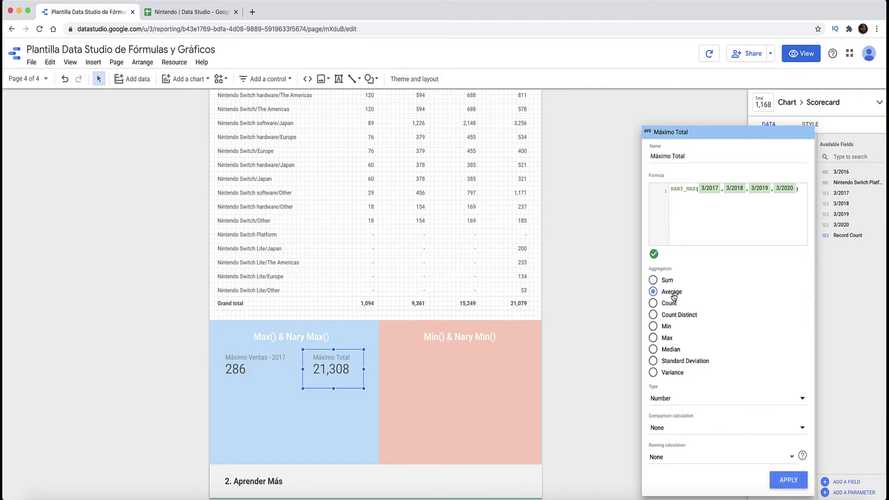
pyautogui.click(789, 478)
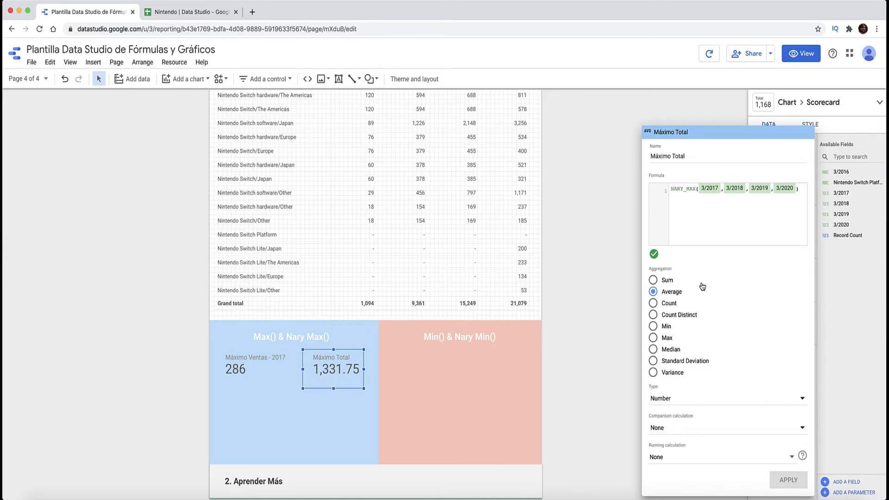
pyautogui.click(653, 338)
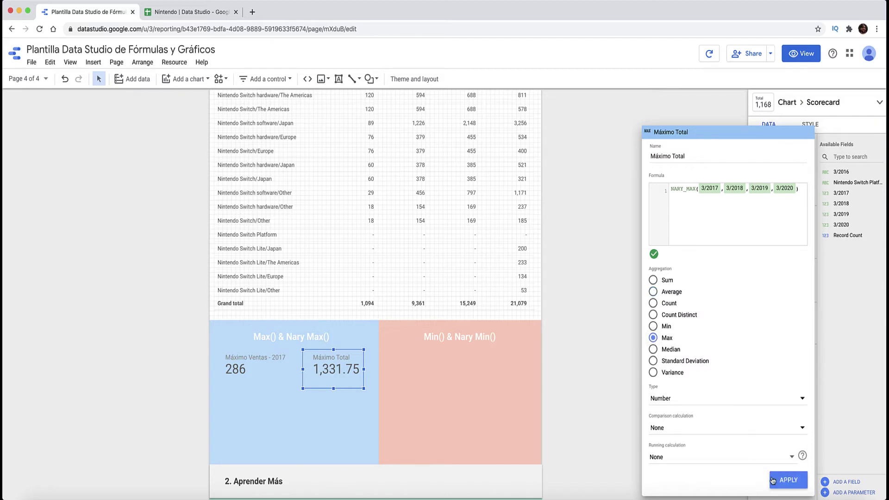
pyautogui.click(787, 484)
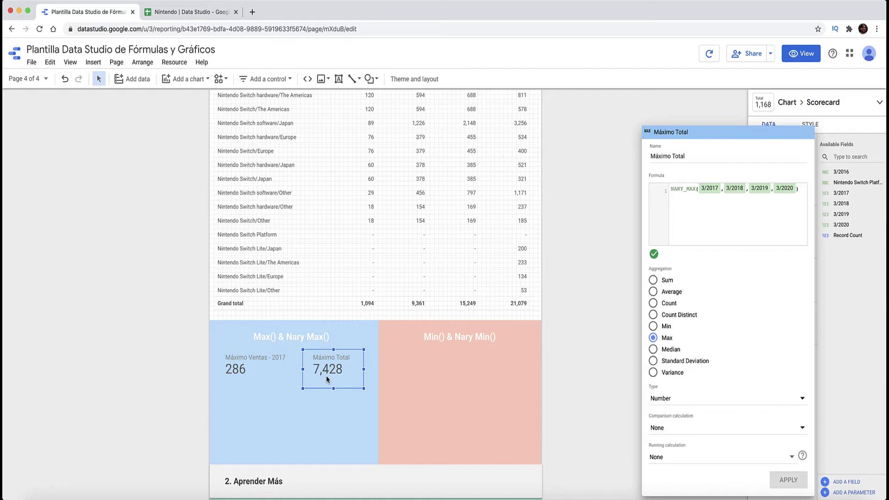
pyautogui.click(605, 393)
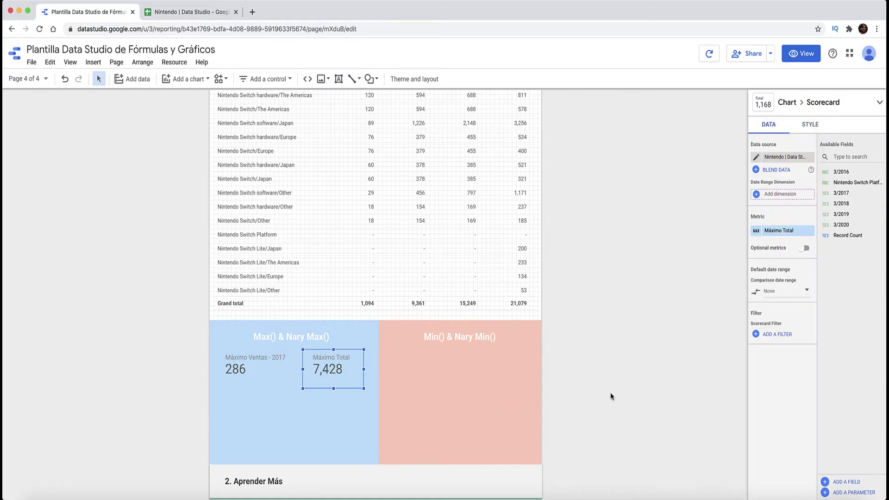
pyautogui.click(592, 366)
# - Confirm the sheet's Max Tabla cell N17 also reads 7428, then return to Data Studio
pyautogui.scroll(3, 593, 366)
pyautogui.moveTo(339, 401); pyautogui.dragTo(491, 179)
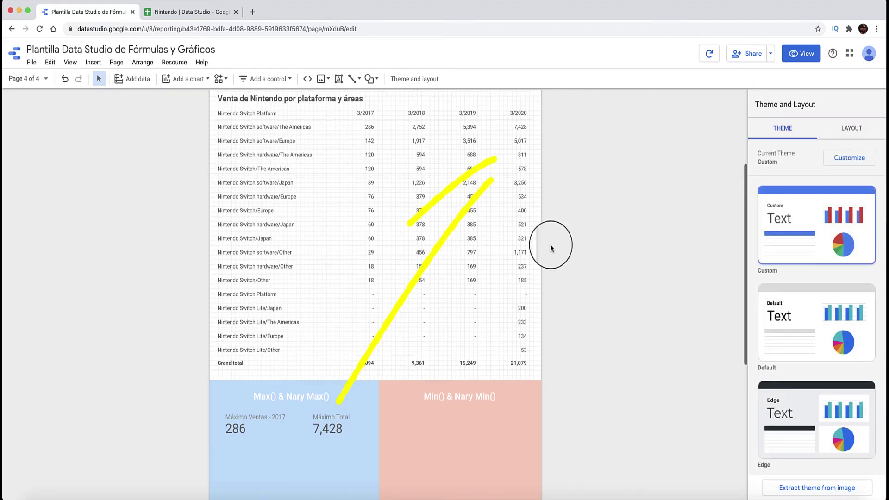
pyautogui.moveTo(409, 225); pyautogui.dragTo(488, 276)
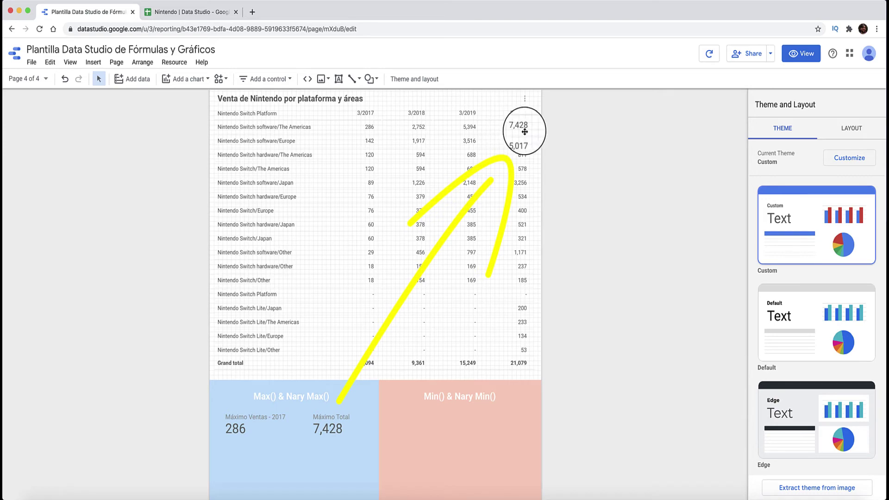
pyautogui.click(200, 13)
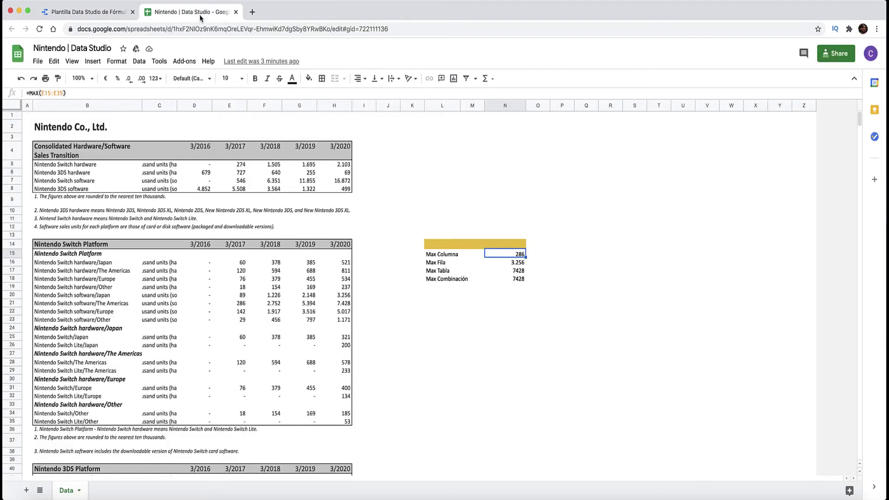
pyautogui.click(515, 274)
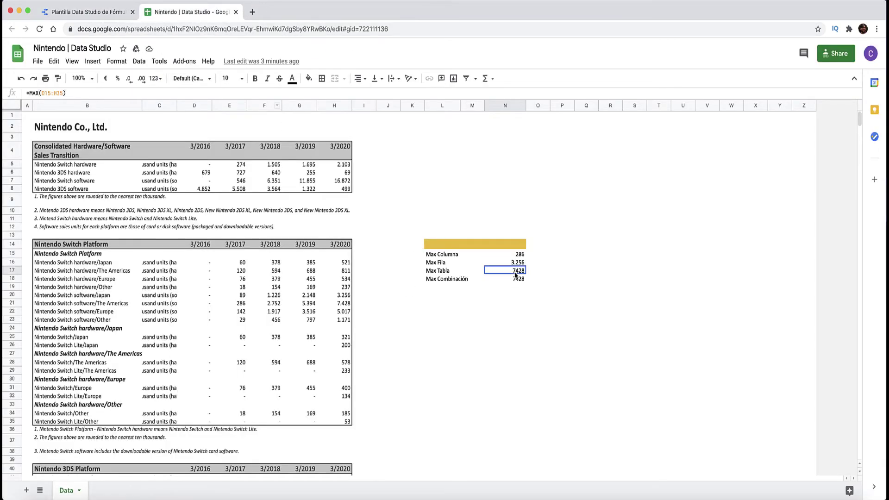
pyautogui.click(95, 8)
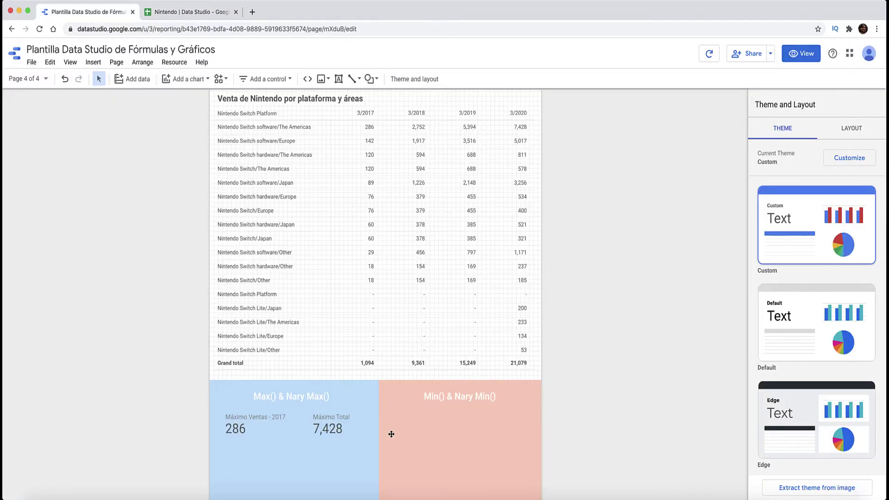
# - Add a table below the two scorecards in the blue Max panel, resized to fit
pyautogui.scroll(-5, 391, 434)
pyautogui.scroll(2, 391, 433)
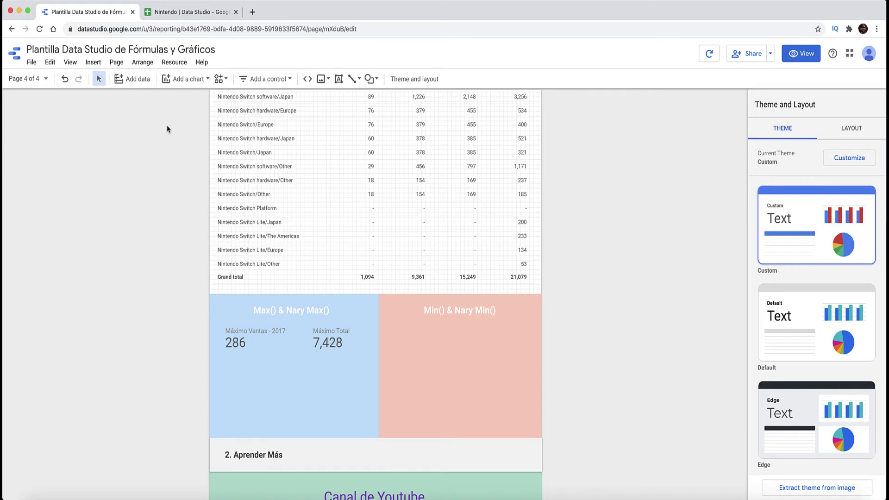
pyautogui.click(174, 88)
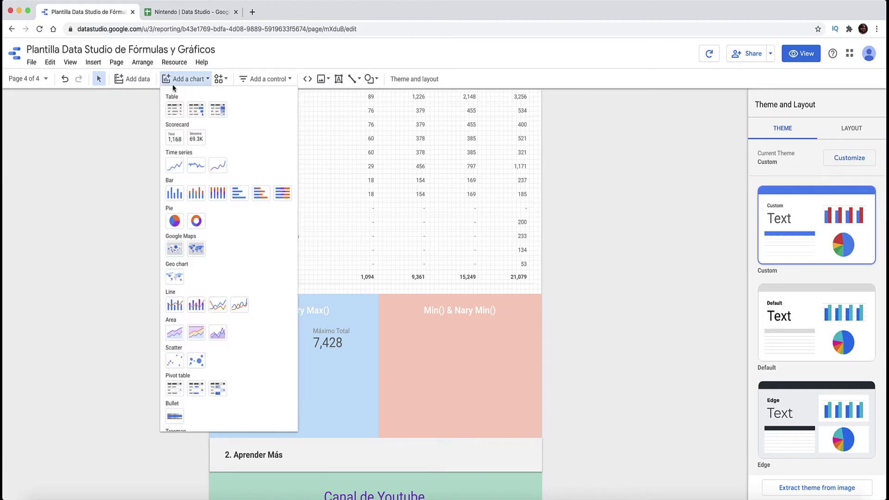
pyautogui.click(175, 105)
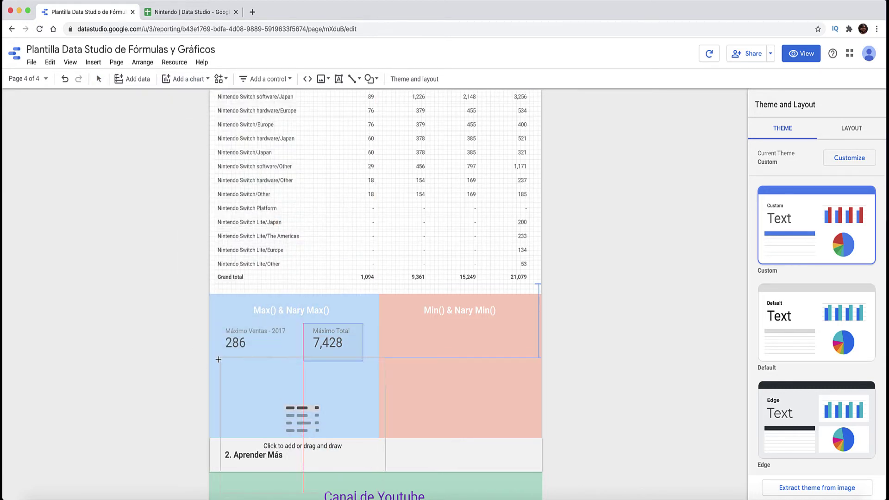
pyautogui.click(214, 357)
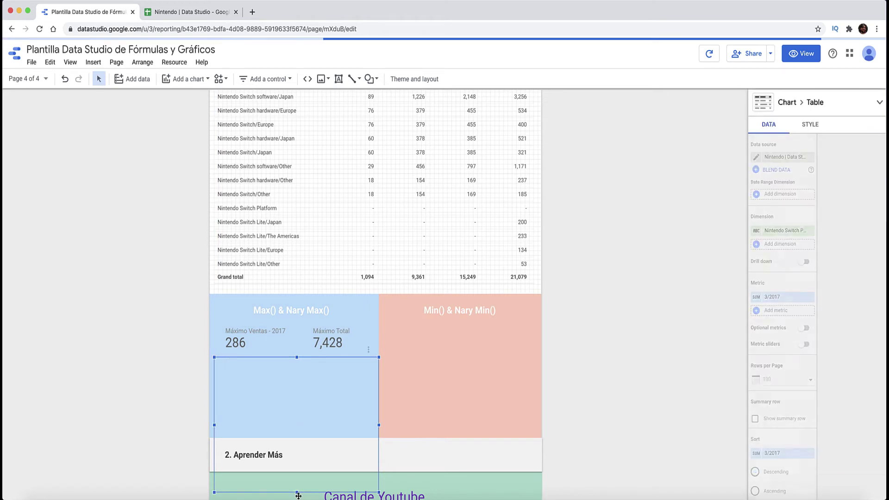
pyautogui.moveTo(297, 492); pyautogui.dragTo(301, 418)
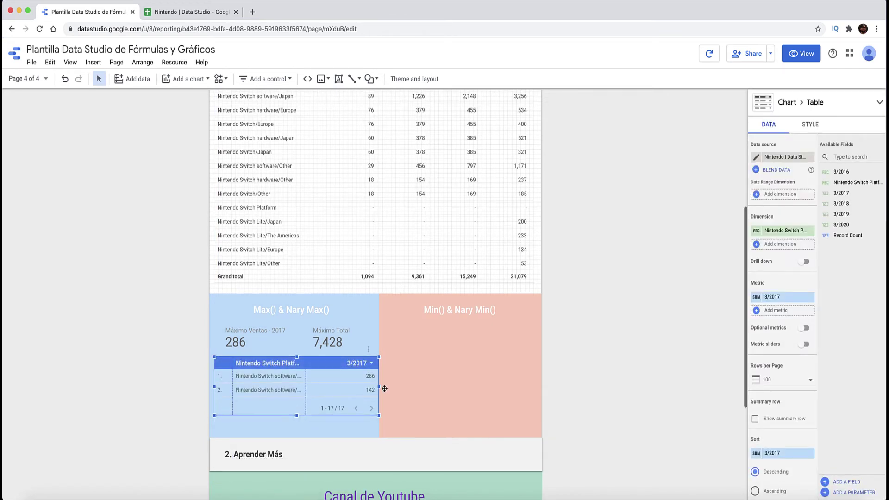
pyautogui.moveTo(378, 387); pyautogui.dragTo(369, 388)
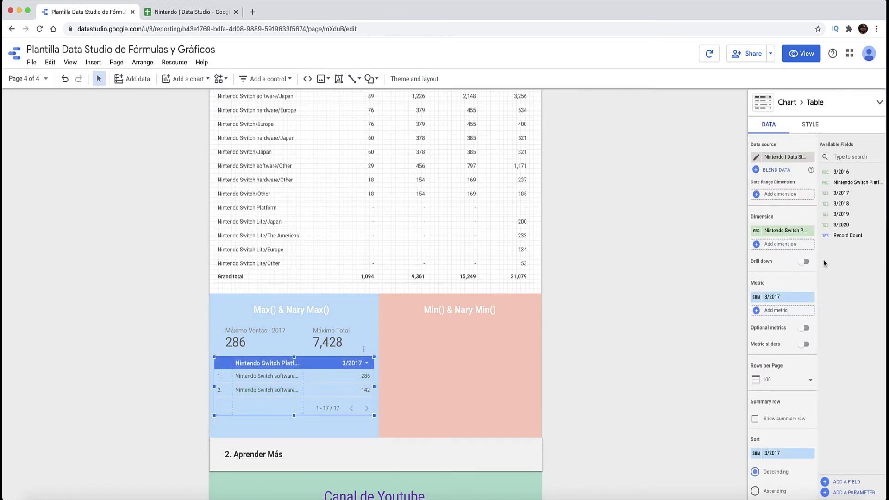
pyautogui.click(778, 297)
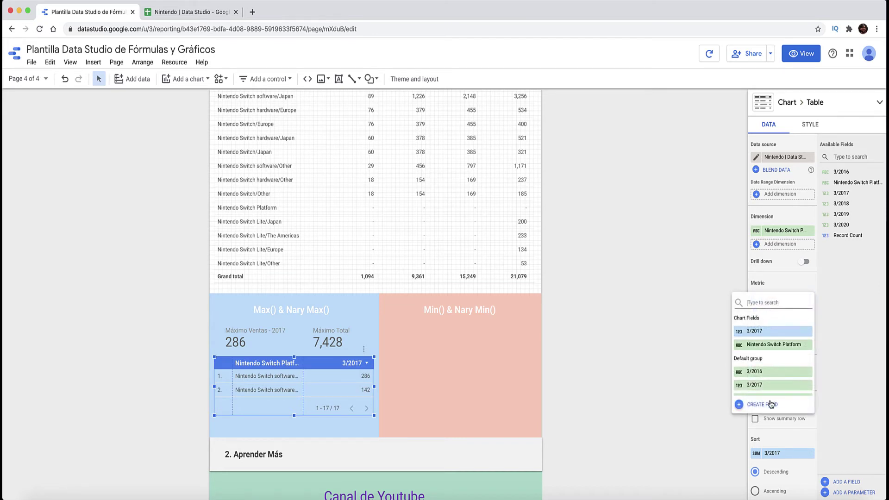
# - Create a calculated field named Máximo División with the formula NARY_MAX(3/2017, 3/2018
pyautogui.click(770, 405)
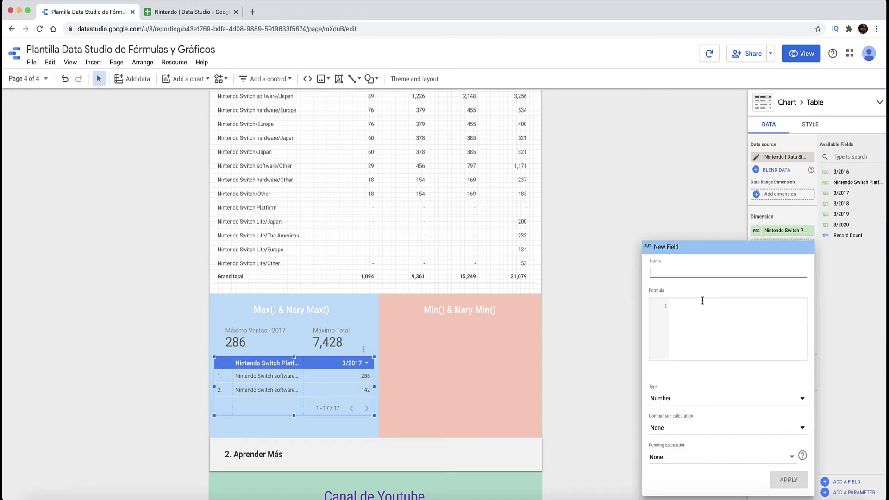
pyautogui.write('Máximo')
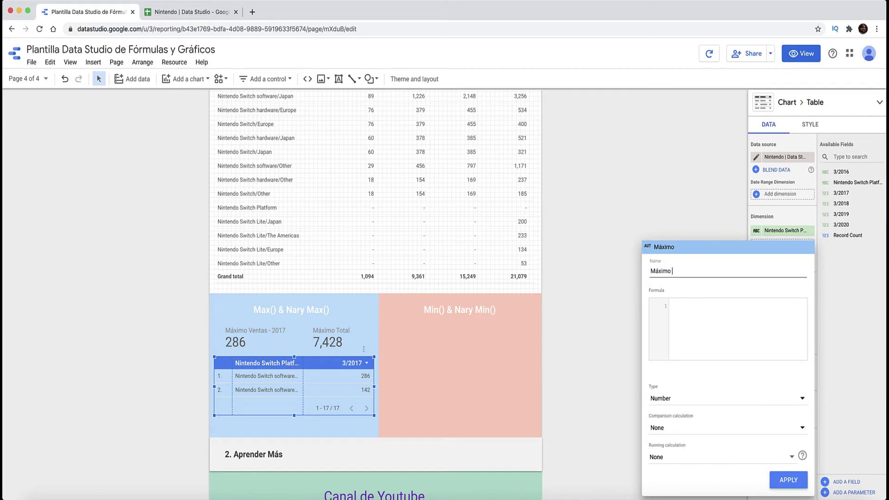
pyautogui.write('ón')
pyautogui.click(737, 338)
pyautogui.write('nar')
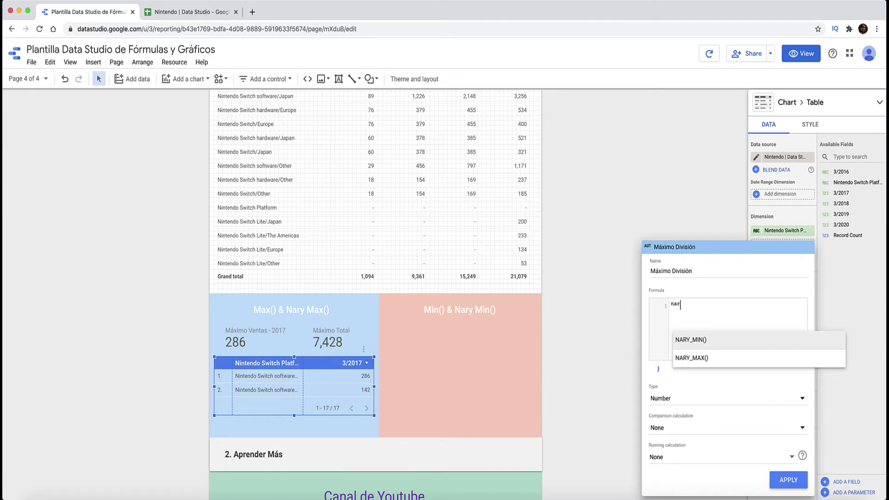
pyautogui.press('Return')
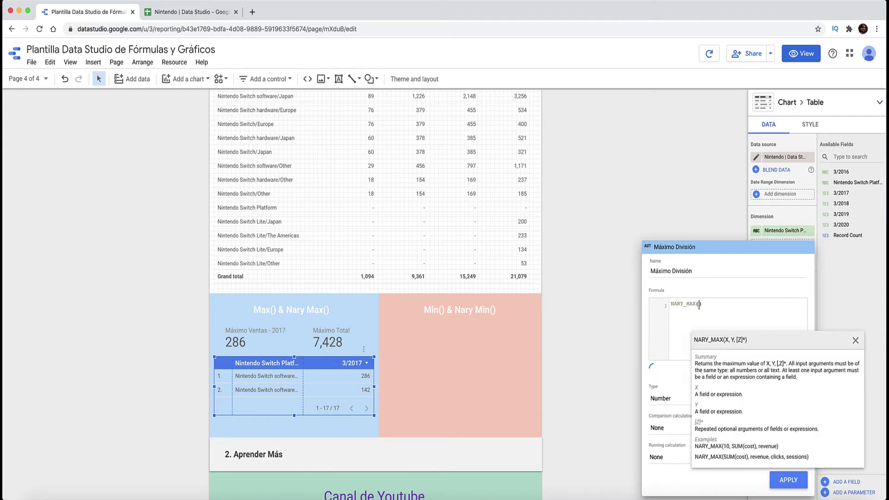
pyautogui.write('3')
pyautogui.press('Down')
pyautogui.press('Return')
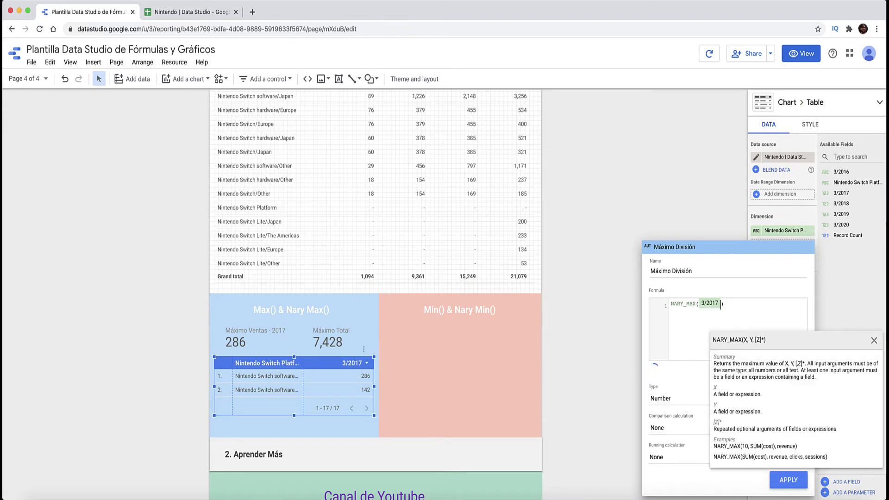
pyautogui.write(',3')
pyautogui.press('Down')
pyautogui.press('Return')
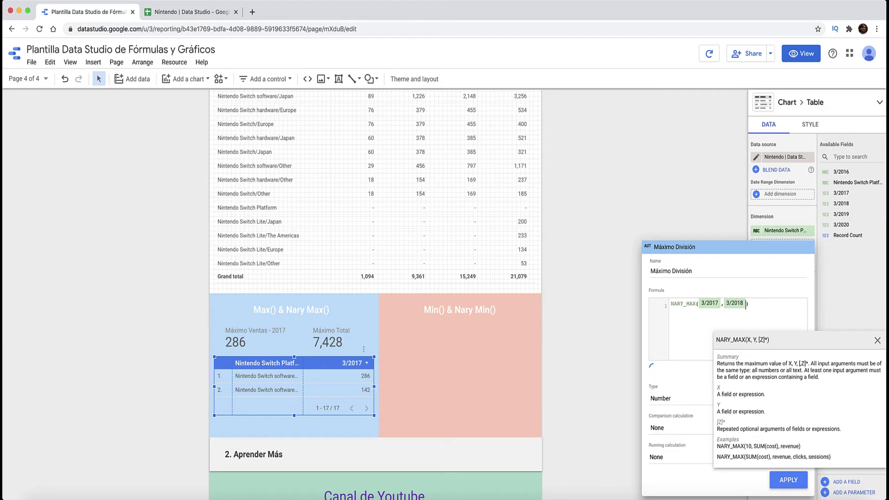
# - Add 3/2019 and 3/2020 as the remaining NARY_MAX arguments and save the field
pyautogui.write(',3')
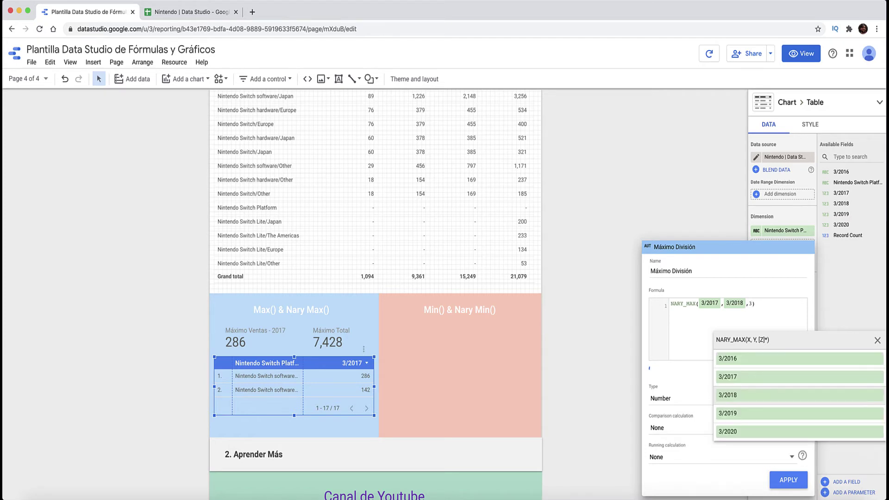
pyautogui.press('Down')
pyautogui.press('Return')
pyautogui.write(',3')
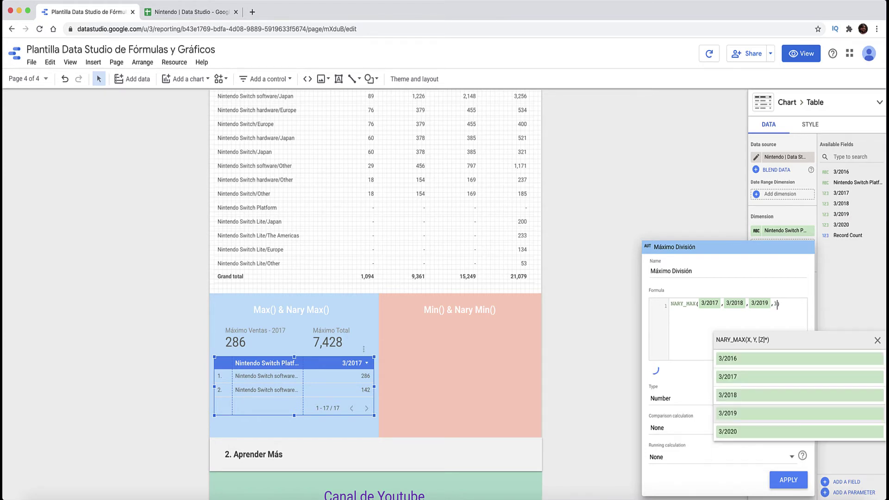
pyautogui.press('Down')
pyautogui.press('Return')
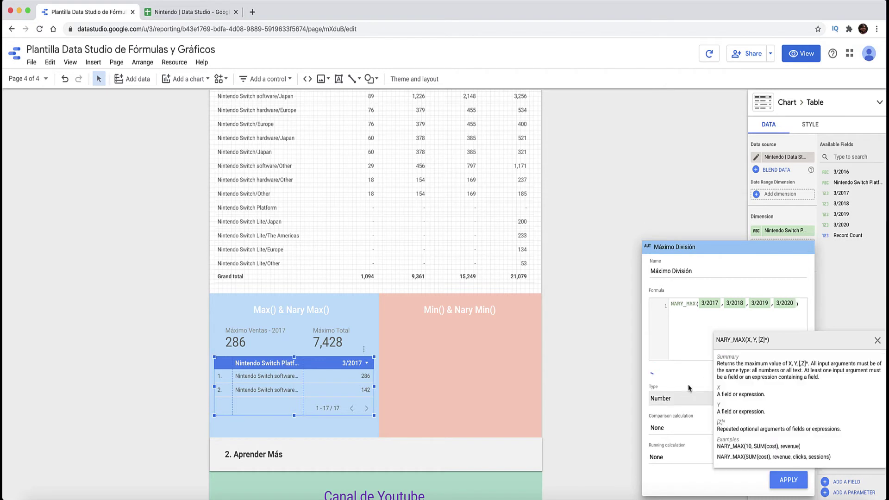
pyautogui.click(692, 367)
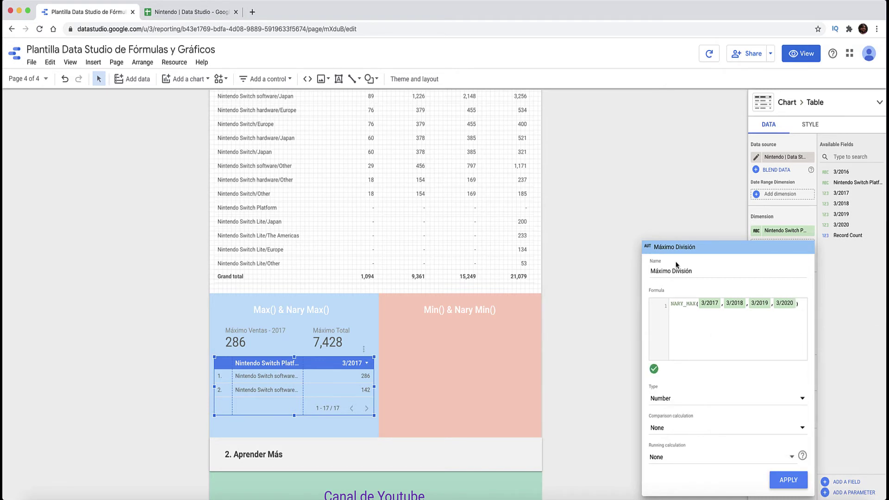
pyautogui.click(790, 481)
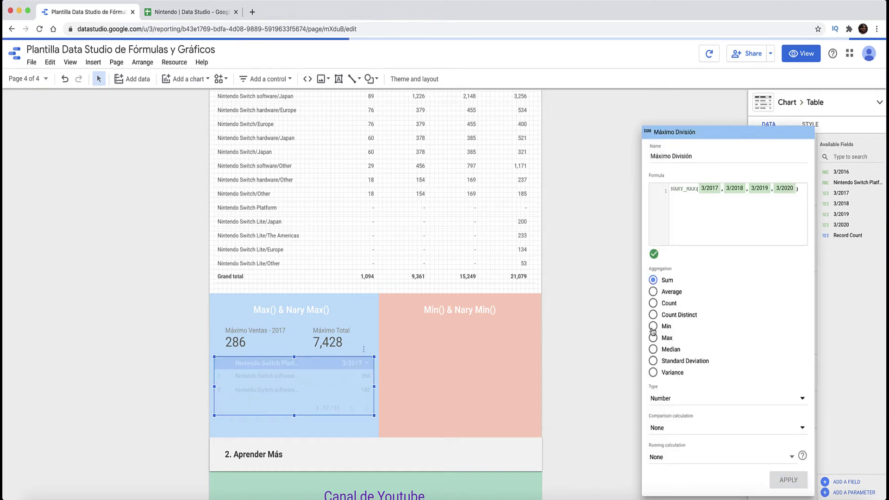
# - Apply Max aggregation to Máximo División and widen the table's platform column
pyautogui.click(653, 338)
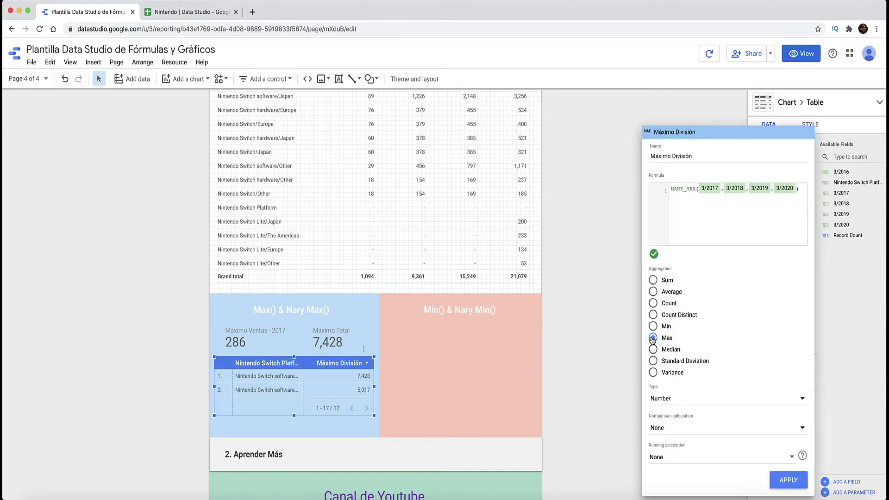
pyautogui.click(787, 480)
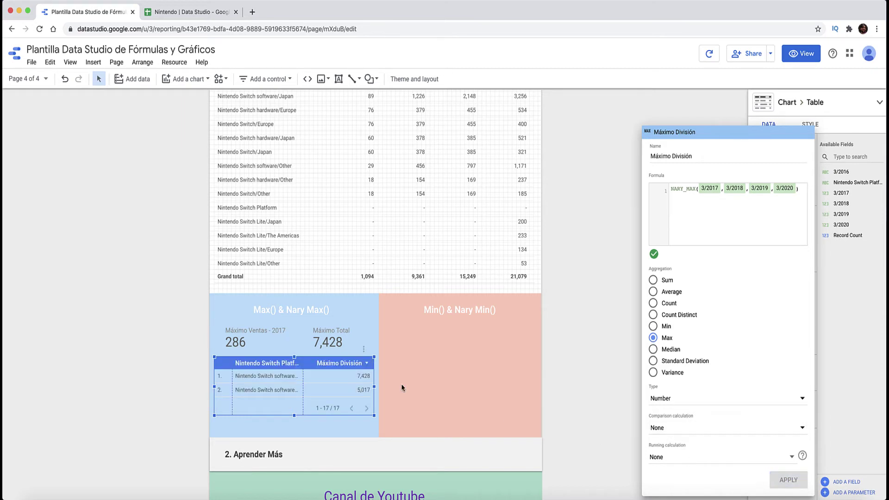
pyautogui.click(583, 221)
pyautogui.moveTo(304, 391)
pyautogui.mouseDown()
pyautogui.moveTo(326, 390)
pyautogui.moveTo(294, 390)
pyautogui.mouseUp()
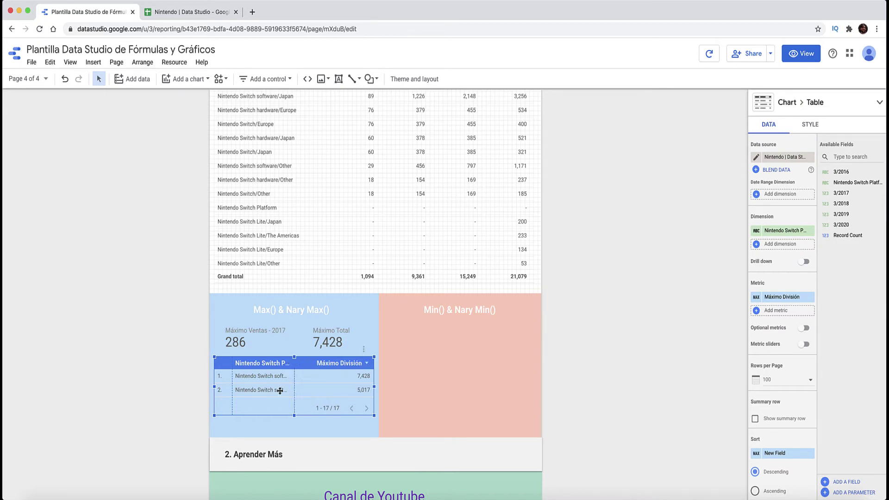
# - In the table's style settings, turn off Row numbers and Show pagination
pyautogui.click(808, 130)
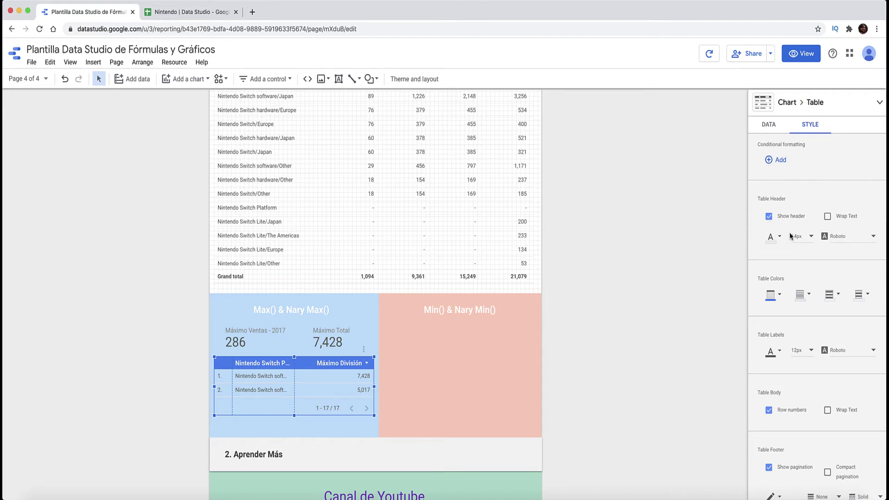
pyautogui.scroll(-2, 791, 236)
pyautogui.scroll(-2, 783, 259)
pyautogui.scroll(-1, 773, 283)
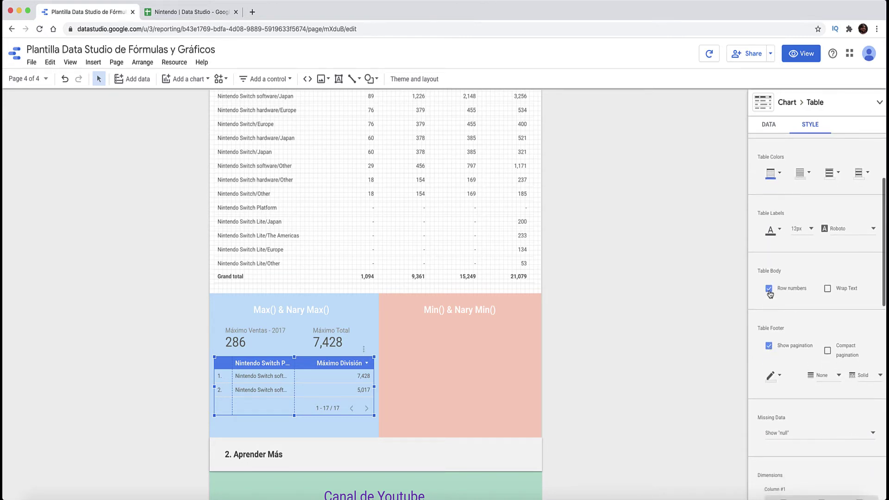
pyautogui.click(770, 290)
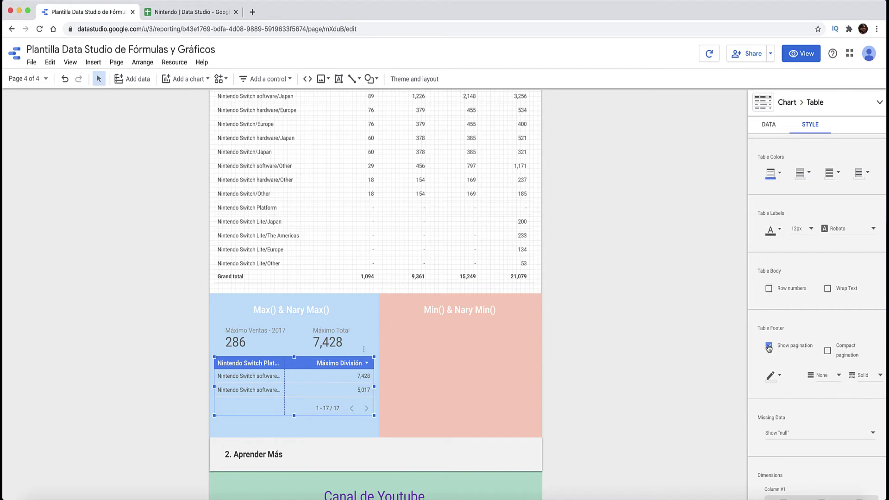
pyautogui.click(768, 346)
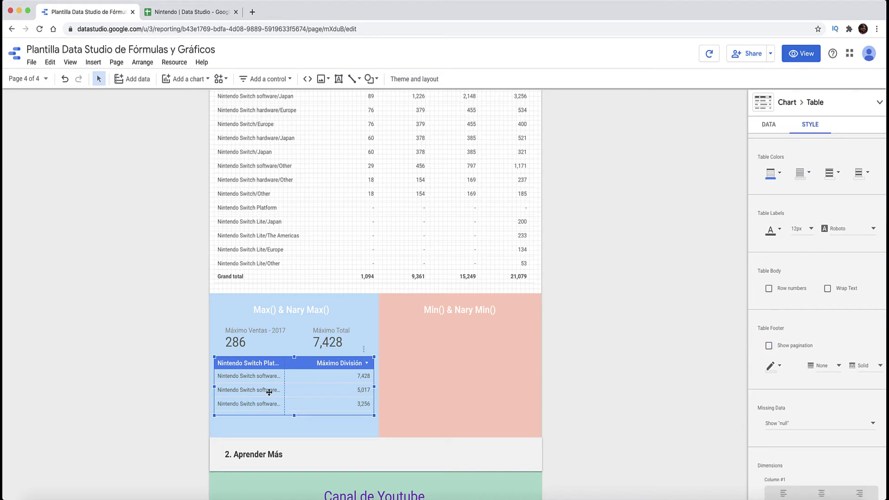
# - Resize the table's columns to fit their data
pyautogui.rightClick(284, 381)
pyautogui.moveTo(313, 340)
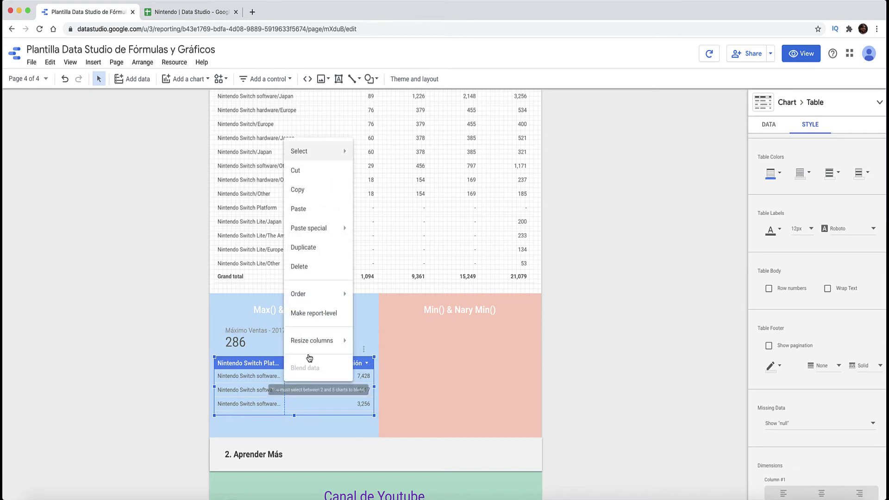
pyautogui.click(366, 346)
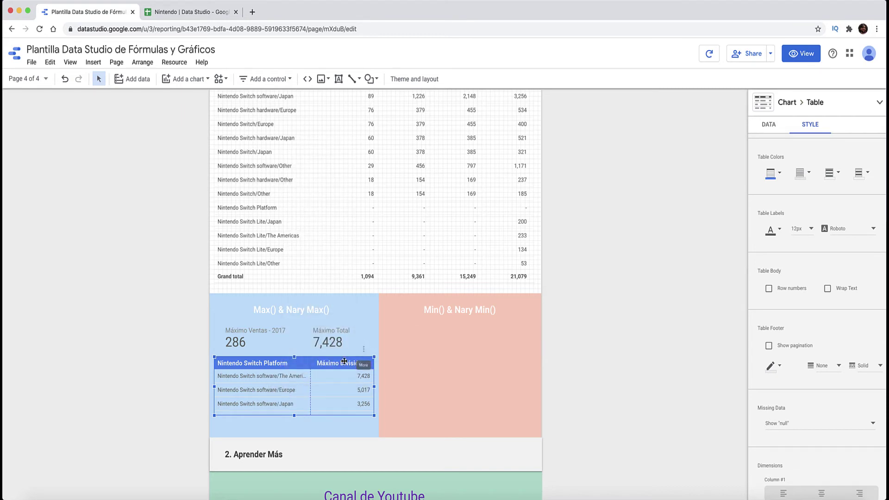
pyautogui.scroll(-2, 782, 388)
pyautogui.scroll(-2, 782, 388)
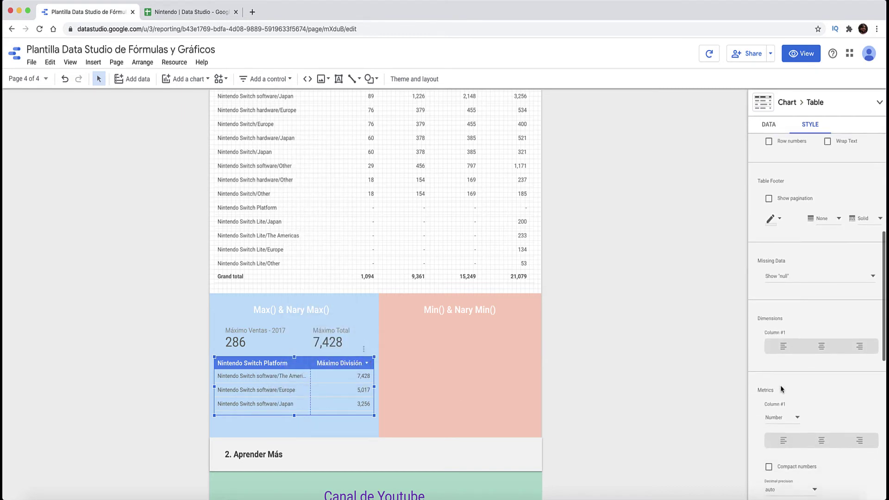
pyautogui.scroll(-2, 783, 388)
pyautogui.scroll(-2, 782, 388)
pyautogui.scroll(2, 782, 388)
pyautogui.scroll(2, 782, 388)
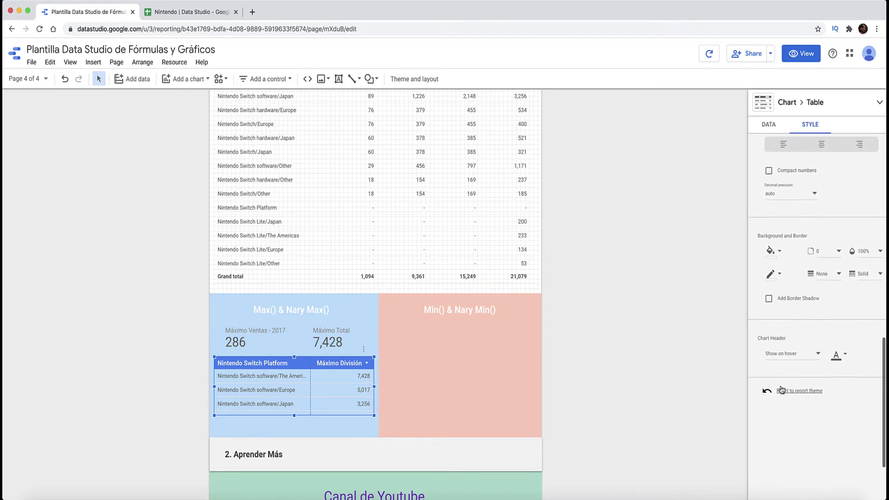
pyautogui.scroll(2, 782, 388)
pyautogui.scroll(2, 783, 389)
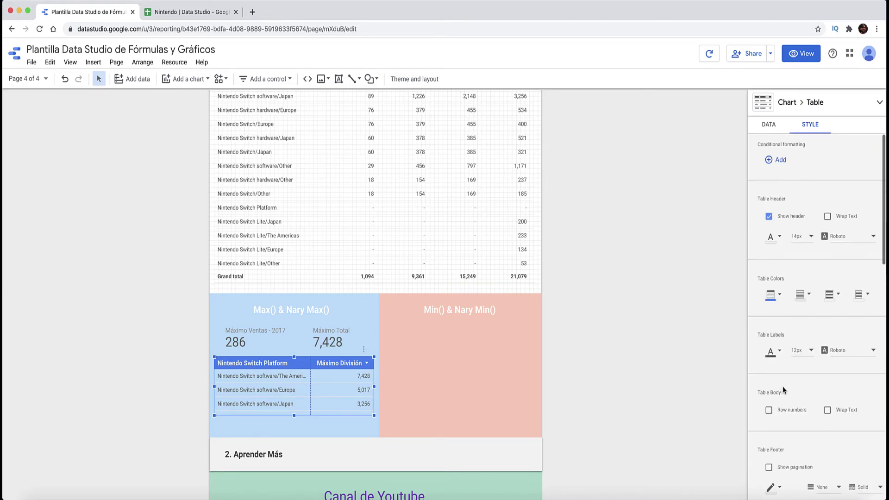
pyautogui.scroll(-2, 783, 389)
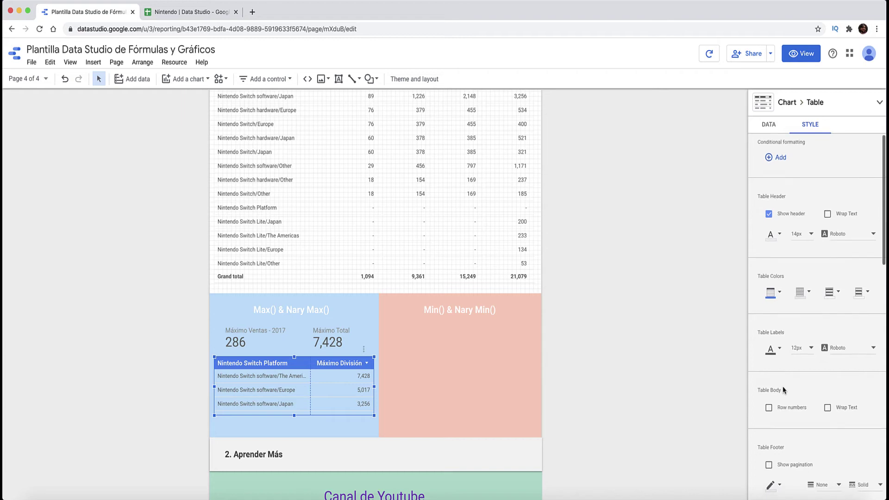
pyautogui.scroll(-1, 783, 389)
pyautogui.scroll(-2, 782, 389)
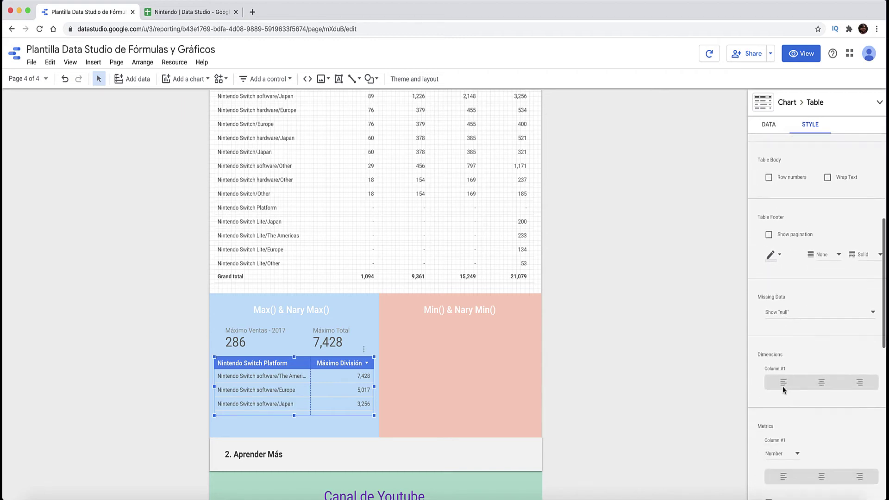
pyautogui.scroll(-1, 782, 389)
pyautogui.scroll(2, 782, 390)
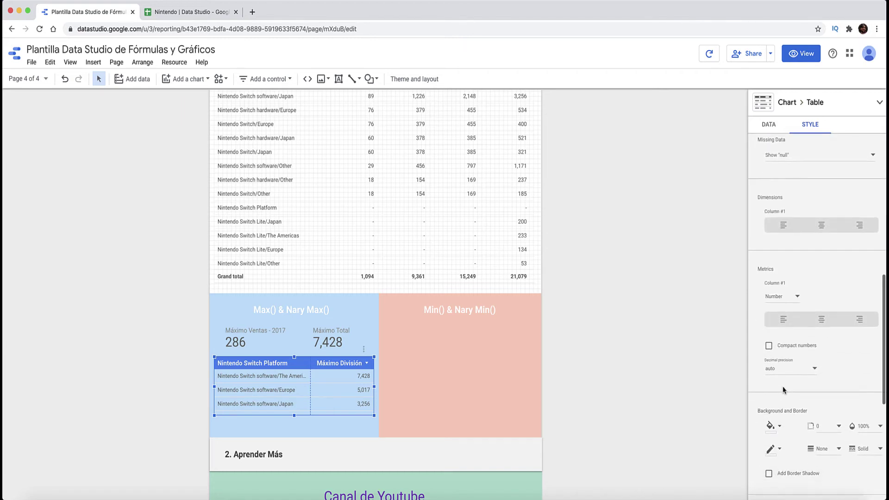
pyautogui.scroll(2, 782, 389)
pyautogui.scroll(2, 782, 389)
# - Set the table's Rows per Page to 1 in the data settings
pyautogui.click(769, 125)
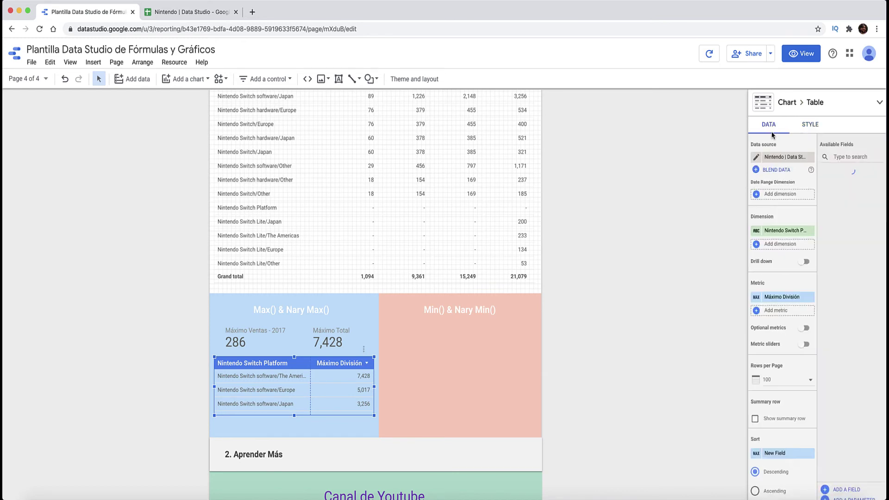
pyautogui.scroll(-1, 783, 304)
pyautogui.scroll(-2, 783, 305)
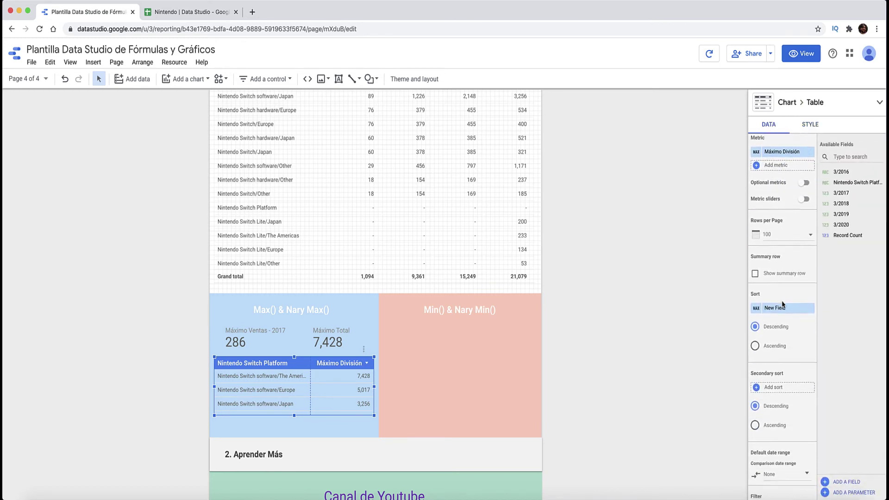
pyautogui.scroll(-3, 783, 305)
pyautogui.scroll(2, 783, 305)
pyautogui.scroll(2, 783, 304)
pyautogui.scroll(2, 783, 305)
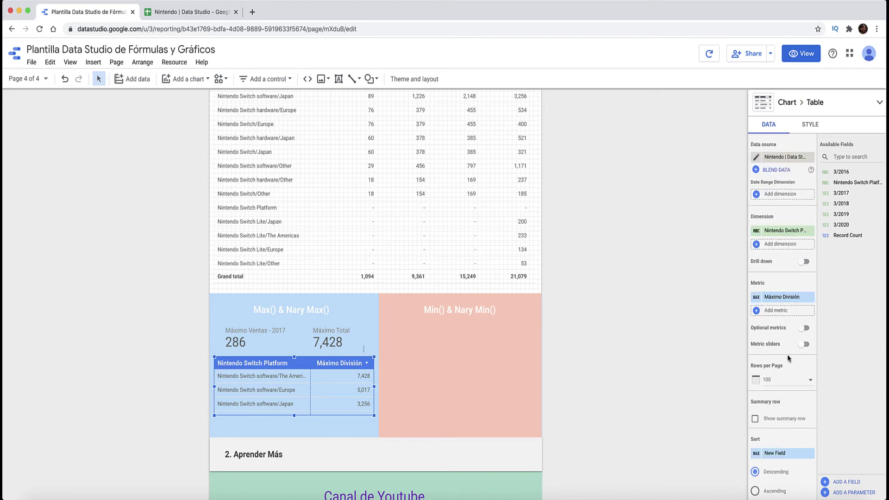
pyautogui.click(786, 383)
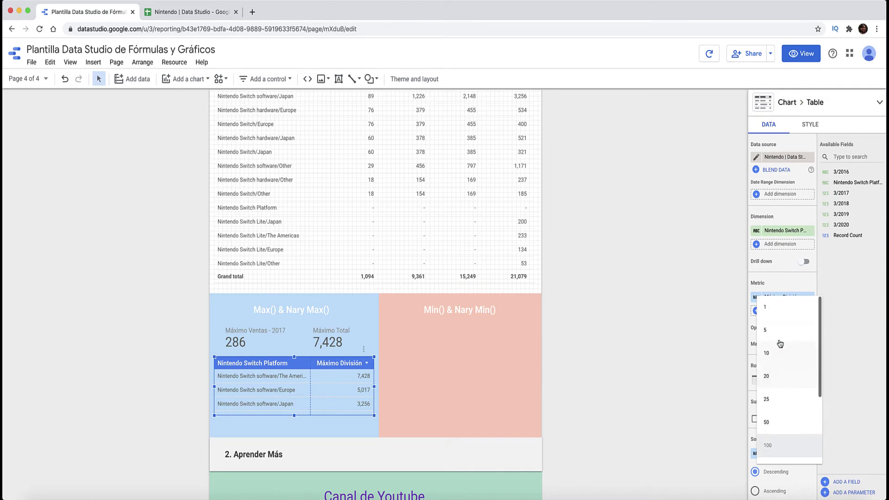
pyautogui.click(769, 307)
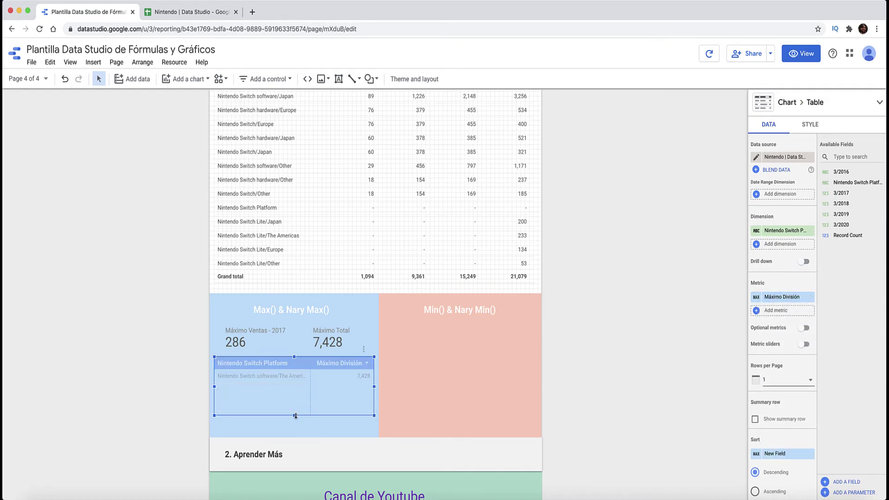
# - Shrink the table's height to one row and widen the platform column
pyautogui.moveTo(296, 415); pyautogui.dragTo(300, 390)
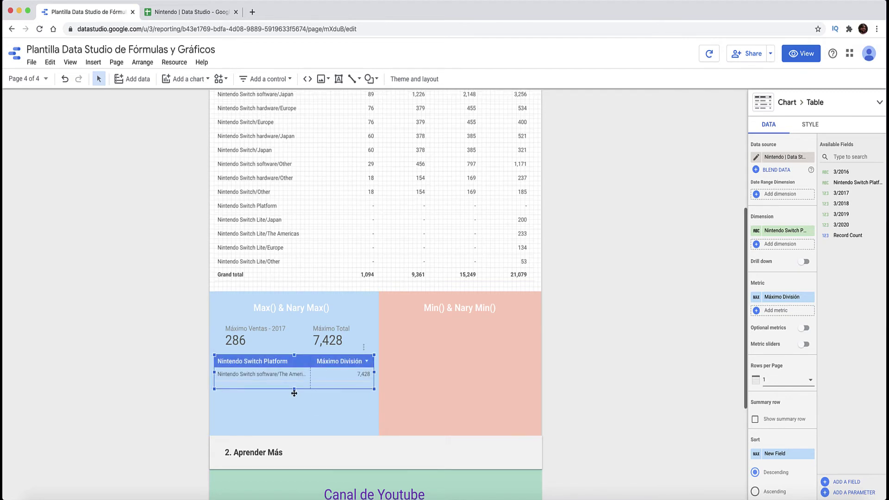
pyautogui.click(167, 385)
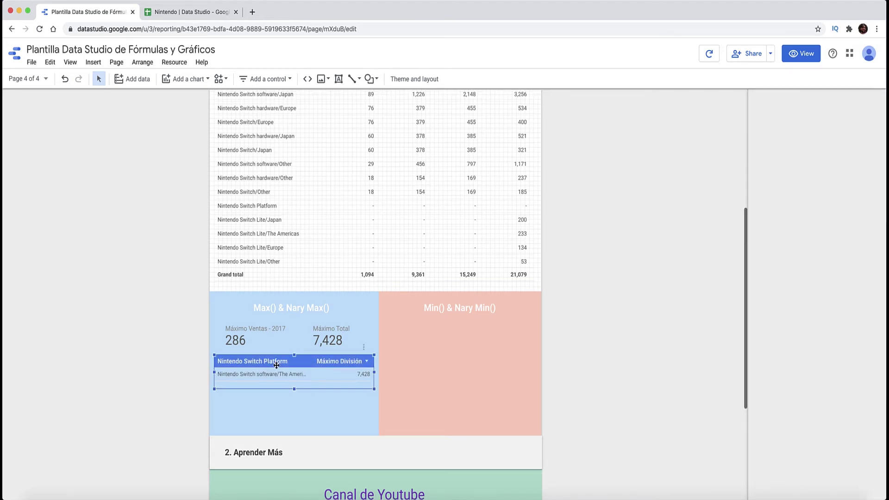
pyautogui.click(308, 375)
pyautogui.moveTo(310, 374); pyautogui.dragTo(322, 376)
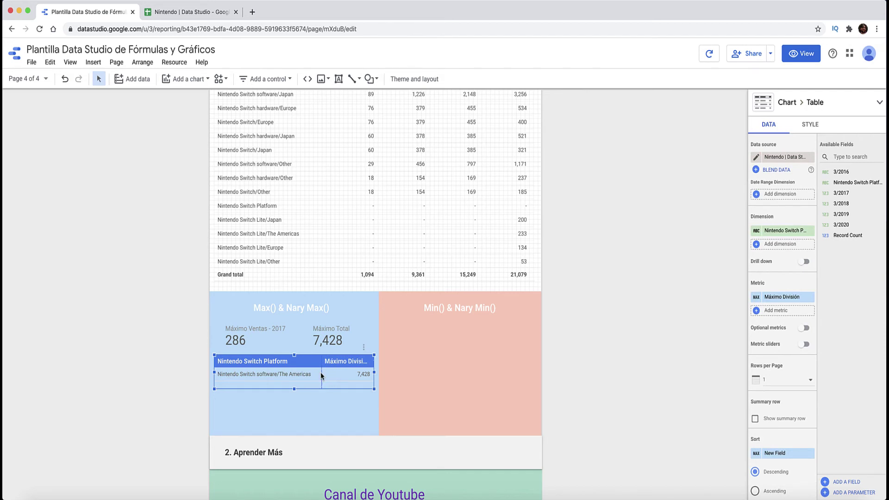
# - Change the Máximo División field name to 'Max 2017/20' and apply it
pyautogui.click(756, 297)
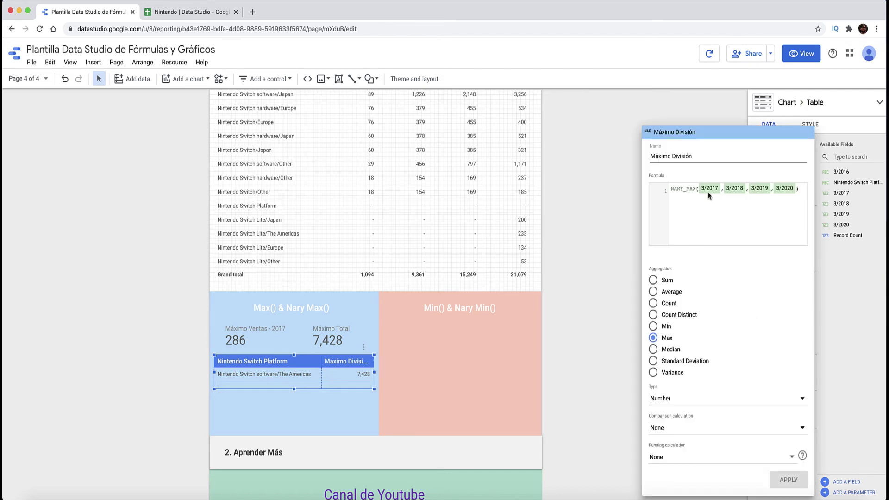
pyautogui.tripleClick(701, 161)
pyautogui.write('Max ')
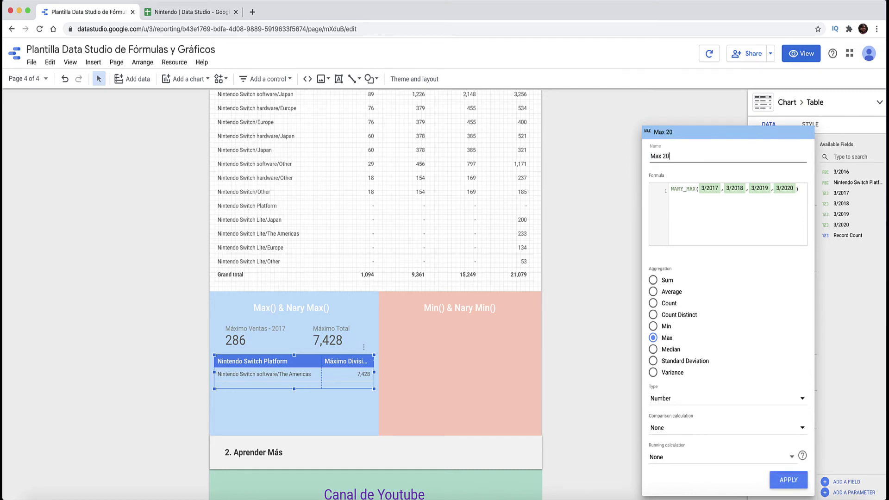
pyautogui.write('20')
pyautogui.click(790, 482)
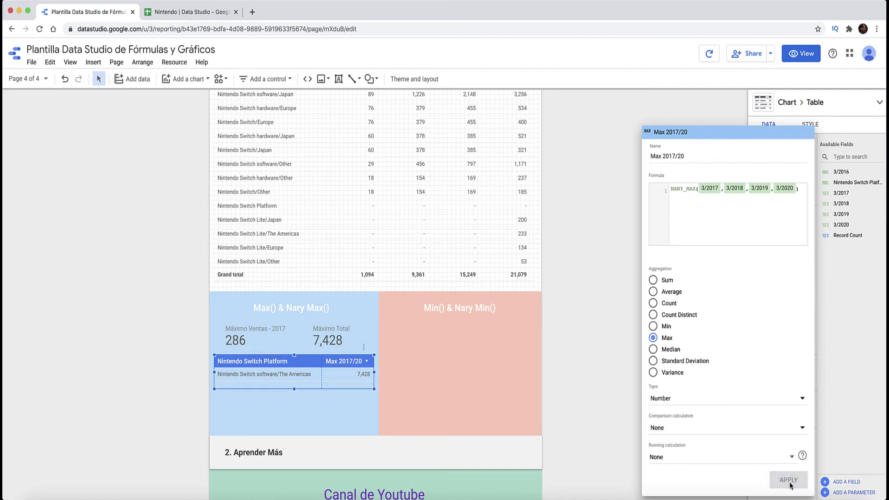
pyautogui.click(885, 388)
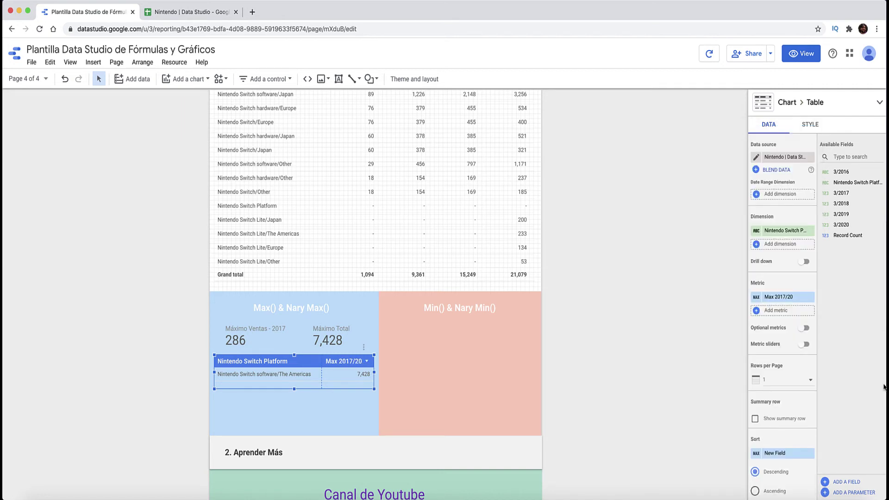
pyautogui.click(628, 268)
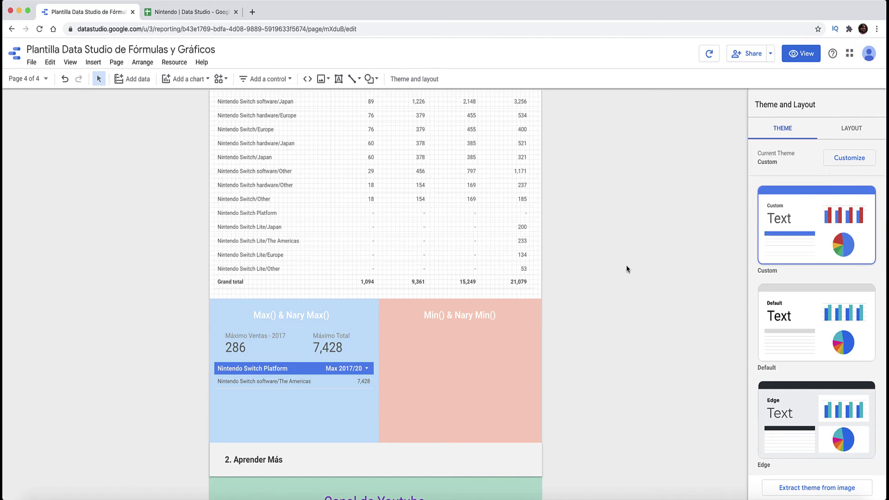
# - Duplicate the Máximo Ventas - 2017 scorecard and move the copy into the pink Min() panel
pyautogui.scroll(3, 628, 268)
pyautogui.scroll(-4, 628, 269)
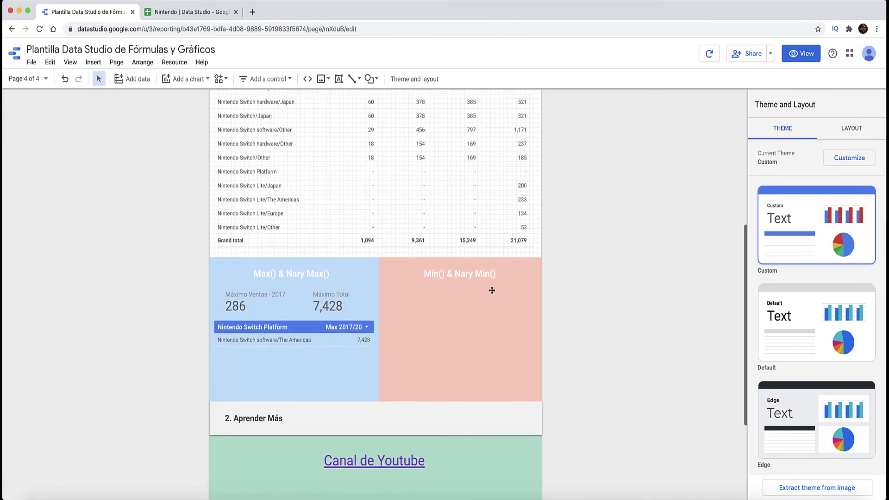
pyautogui.click(254, 301)
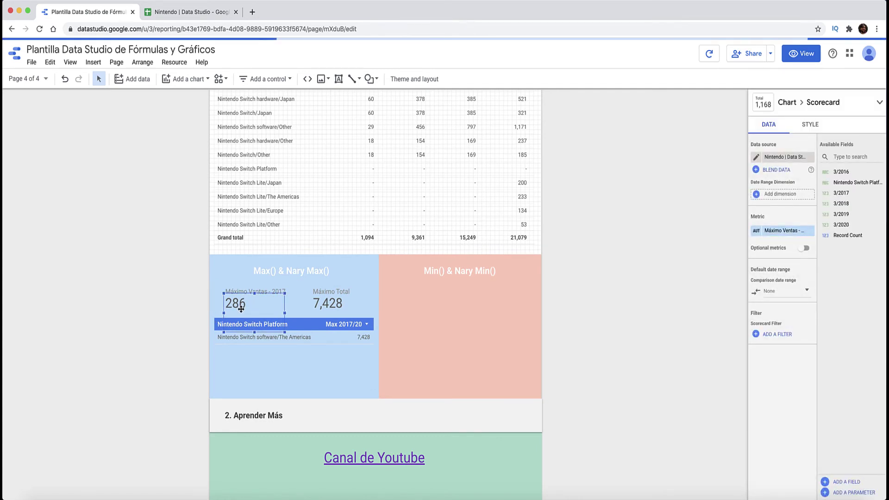
pyautogui.hotkey('ctrl', 'd')
pyautogui.moveTo(240, 309); pyautogui.dragTo(405, 299)
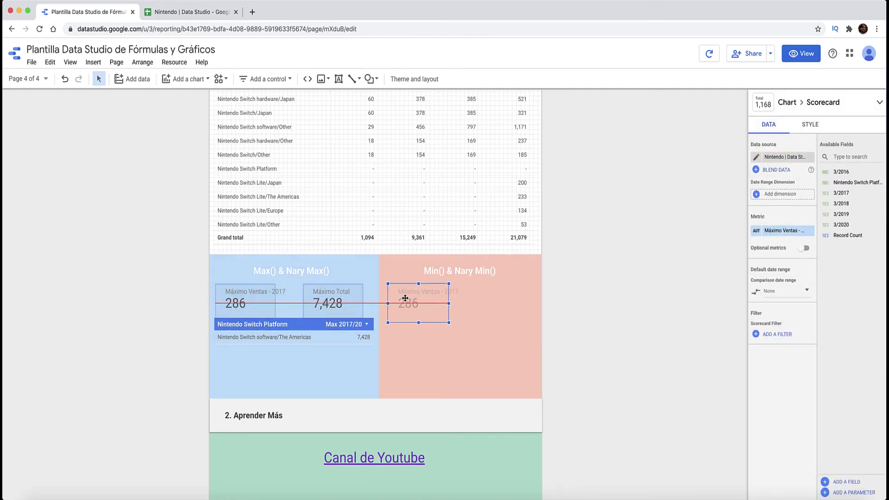
# - Give the copy a new metric field Mínimo Ventas 2017 = MIN(3/2017)
pyautogui.click(788, 227)
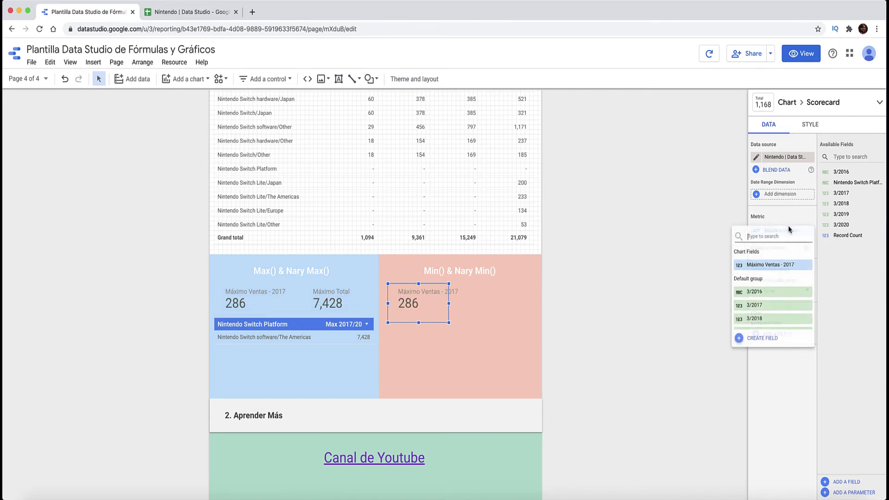
pyautogui.click(762, 338)
pyautogui.click(715, 311)
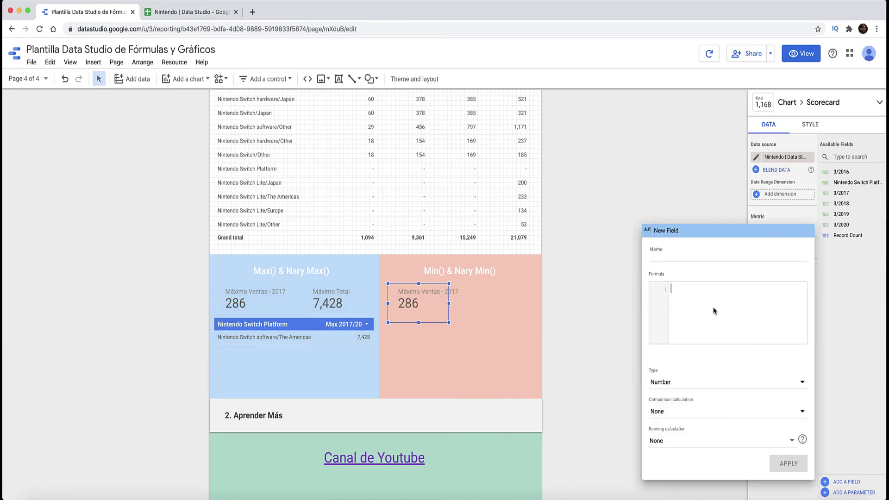
pyautogui.write('min')
pyautogui.press('Return')
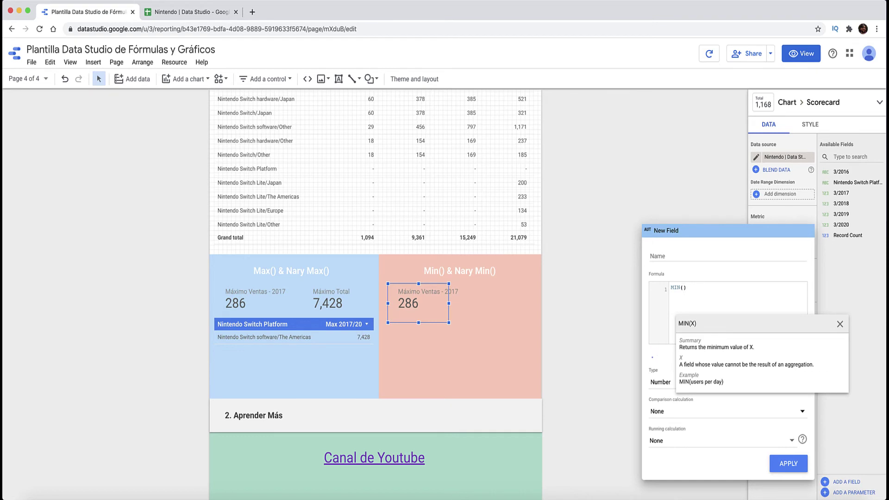
pyautogui.write('3')
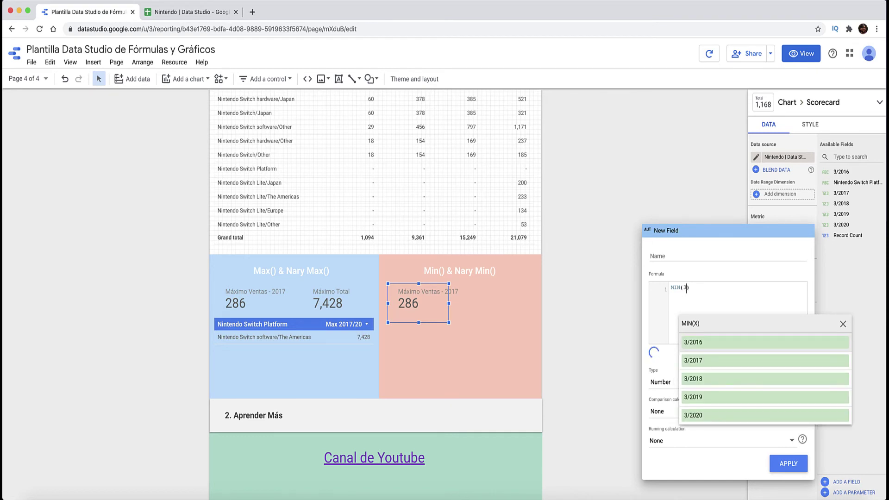
pyautogui.press('Return')
pyautogui.click(709, 256)
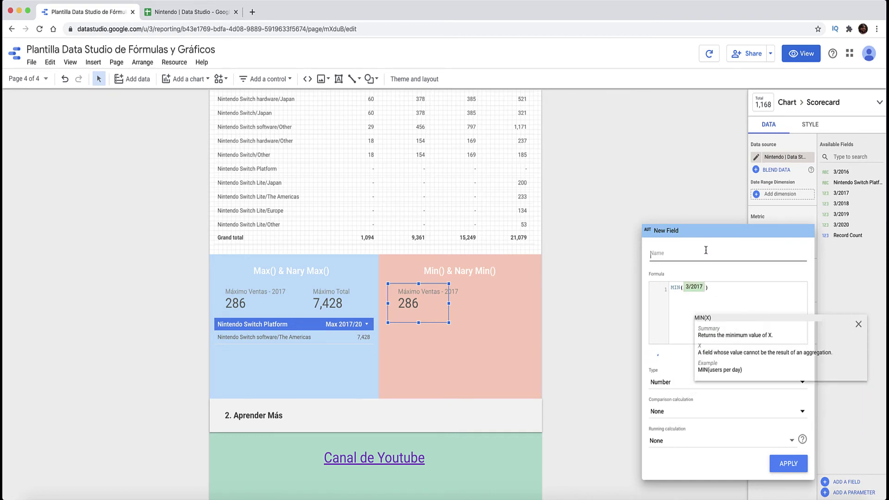
pyautogui.write('Mínimo')
pyautogui.write(' 29')
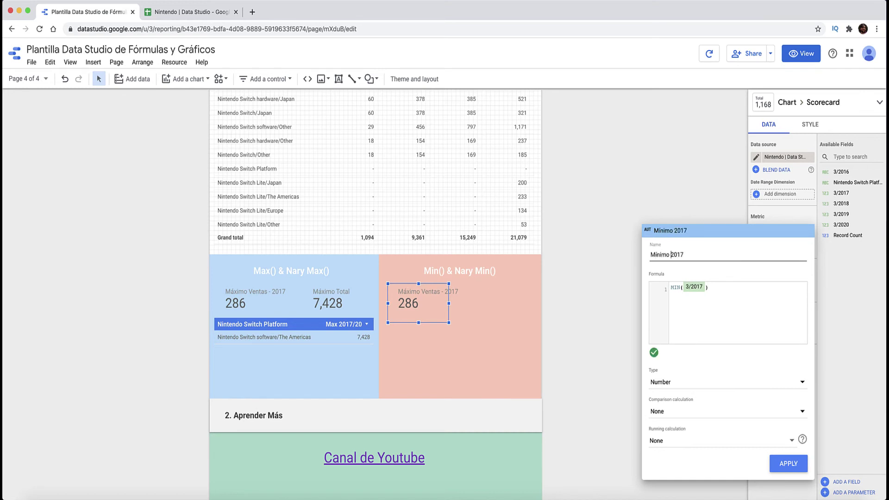
pyautogui.write('Ventas')
pyautogui.click(782, 463)
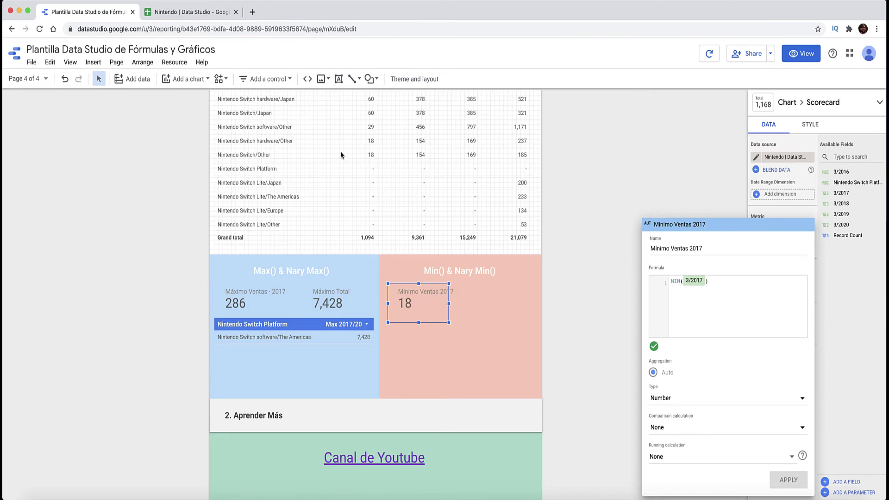
pyautogui.click(854, 419)
# - Copy and paste the Mínimo Ventas 2017 scorecard
pyautogui.scroll(2, 439, 237)
pyautogui.scroll(3, 440, 236)
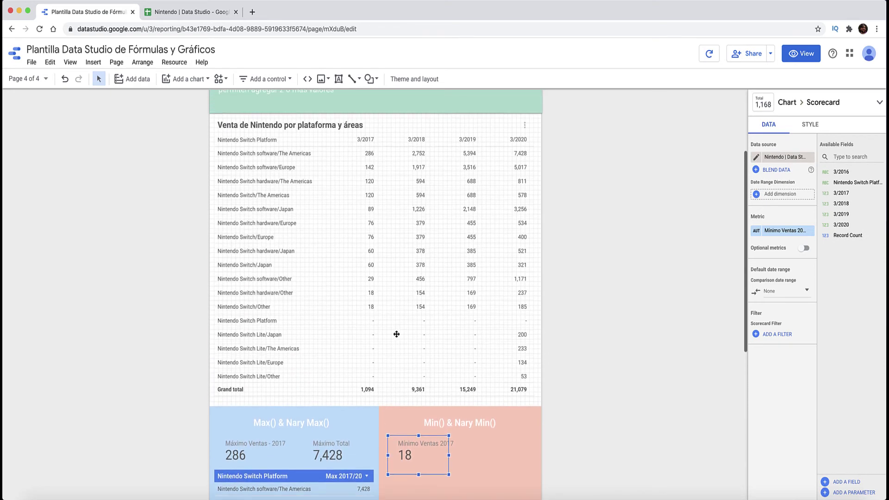
pyautogui.scroll(-2, 570, 382)
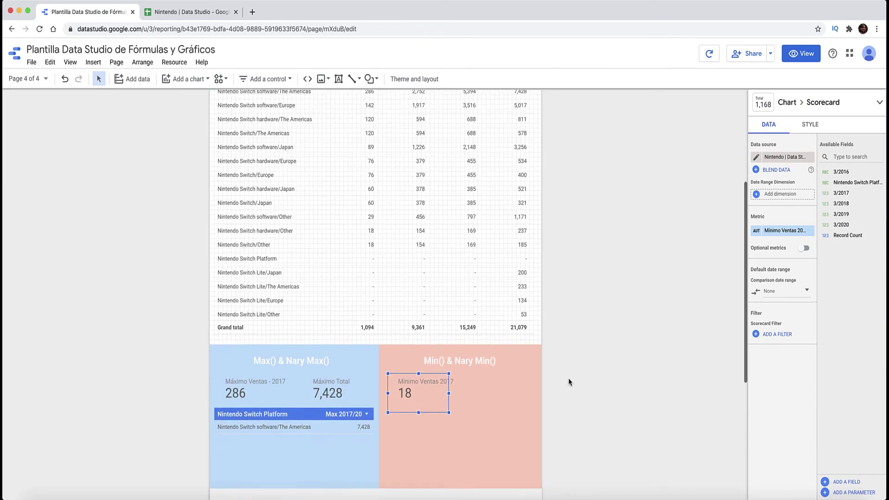
pyautogui.scroll(-3, 569, 382)
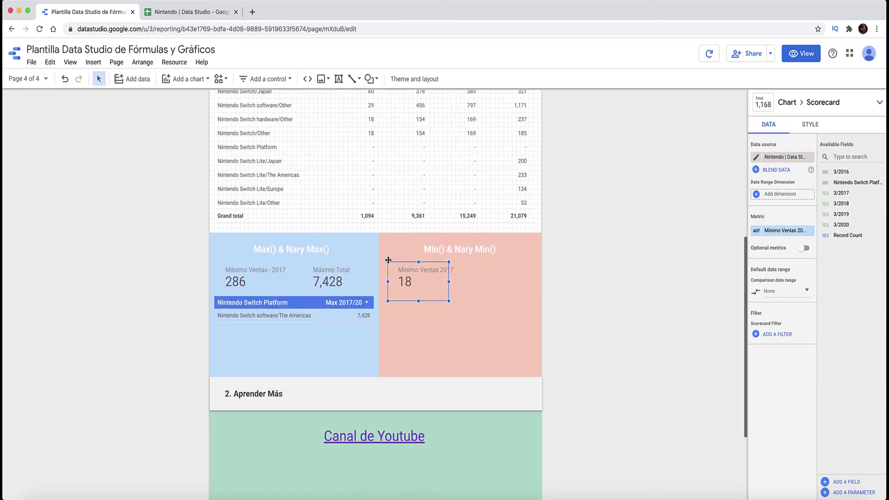
pyautogui.hotkey('ctrl', 'c')
pyautogui.hotkey('ctrl', 'v')
# - Place the pasted scorecard to the right and start a new NARY_MIN calculated field
pyautogui.moveTo(417, 290)
pyautogui.mouseDown()
pyautogui.moveTo(456, 294)
pyautogui.moveTo(497, 280)
pyautogui.mouseUp()
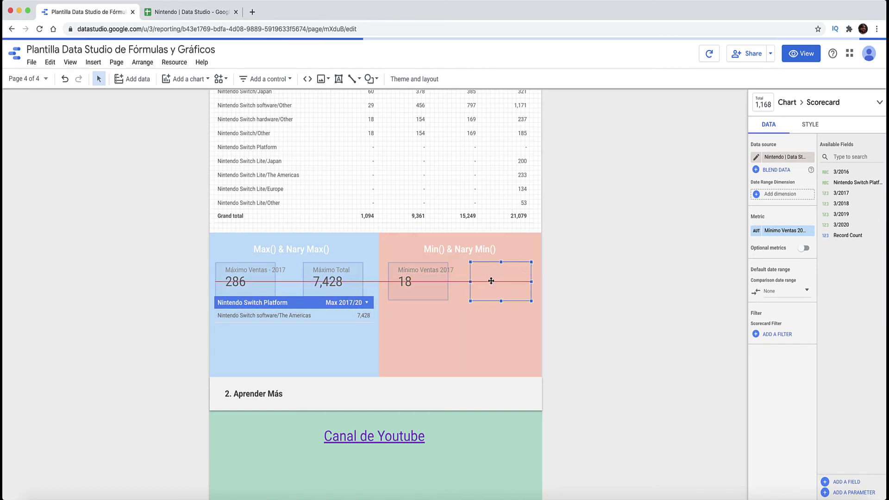
pyautogui.click(764, 236)
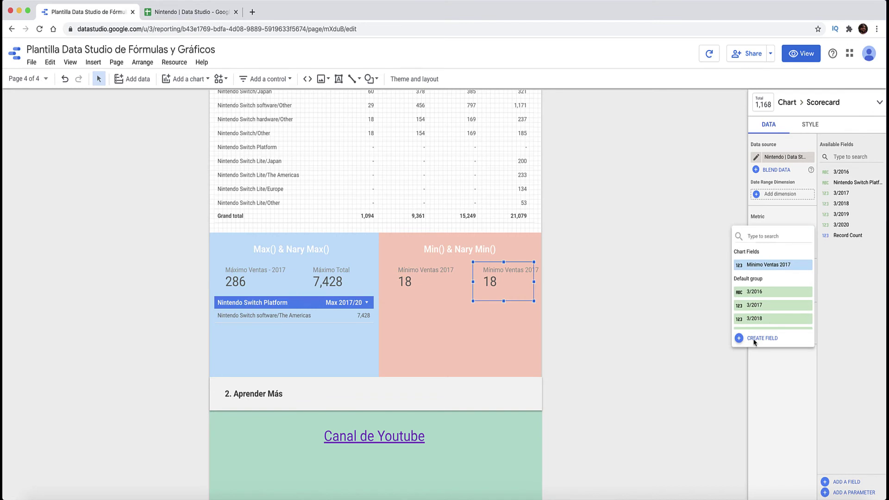
pyautogui.click(754, 341)
pyautogui.click(718, 307)
pyautogui.write('nery')
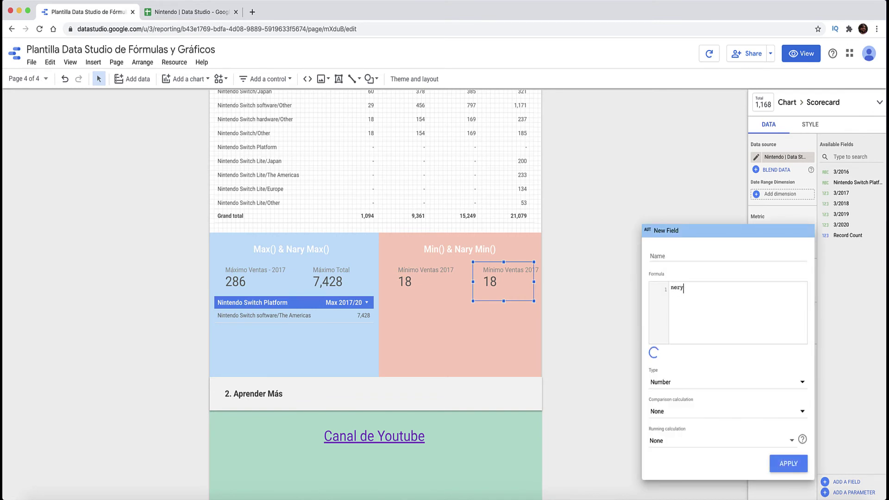
pyautogui.press('BackSpace')
pyautogui.press('BackSpace')
pyautogui.press('BackSpace')
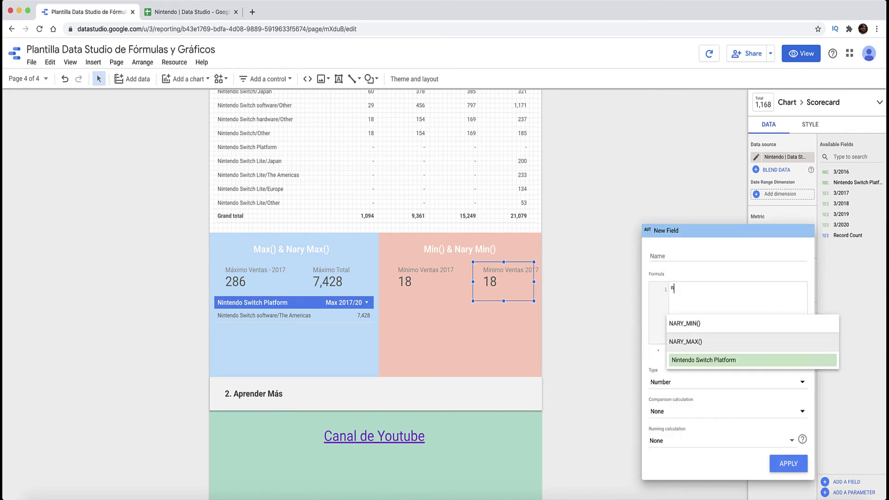
pyautogui.press('Up')
pyautogui.press('Return')
# - Complete the formula as NARY_MIN(3/2017, 3/2018, 3/2019, 3/2020)
pyautogui.write('3')
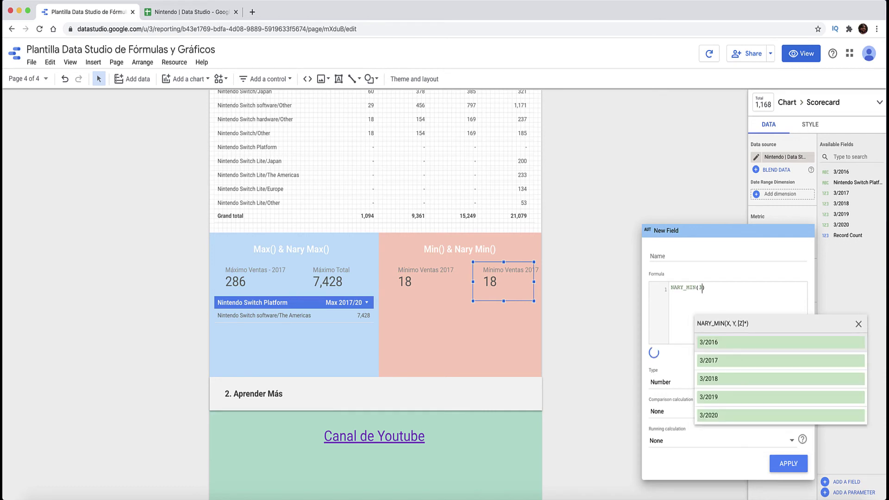
pyautogui.press('Down')
pyautogui.press('Return')
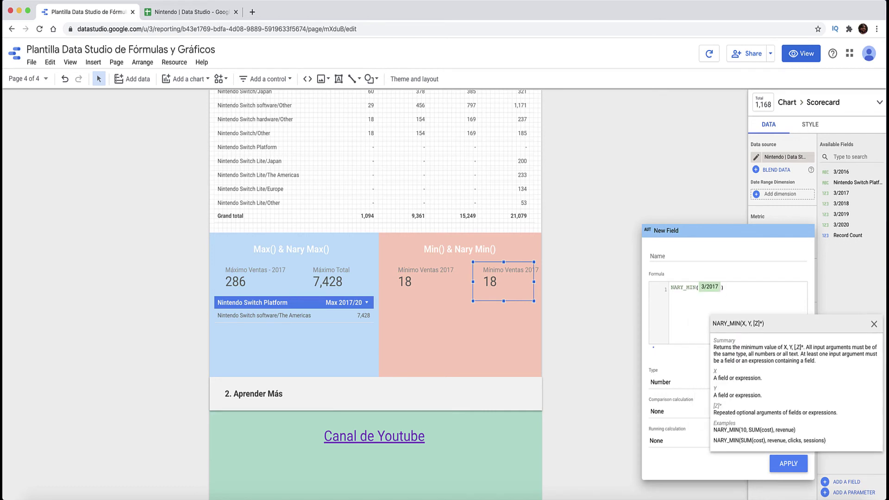
pyautogui.write(',3')
pyautogui.press('Down')
pyautogui.press('Return')
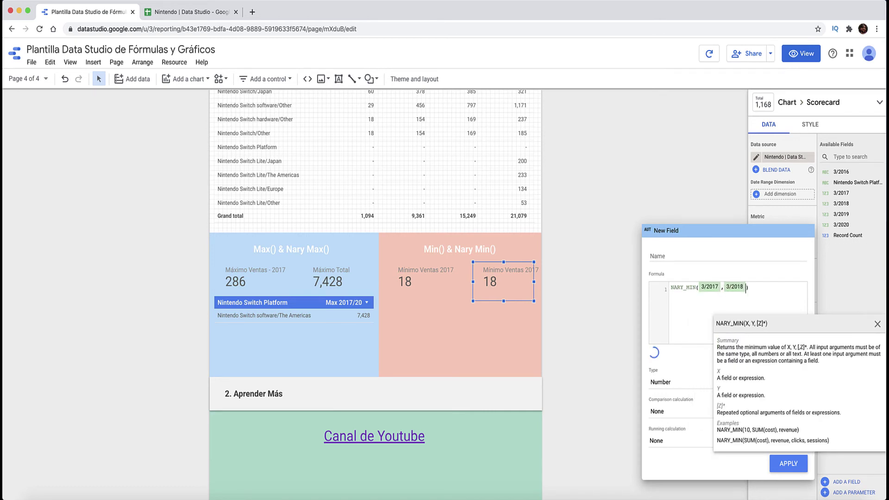
pyautogui.write(',3')
pyautogui.press('Return')
pyautogui.write(',3')
pyautogui.press('Down')
pyautogui.press('Return')
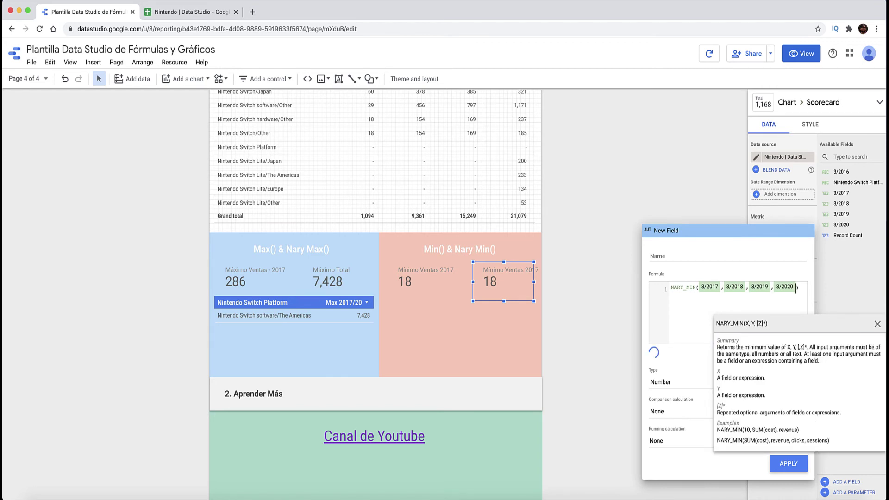
# - Name the field Mínimo Total, save it, and set its aggregation to Min
pyautogui.click(692, 254)
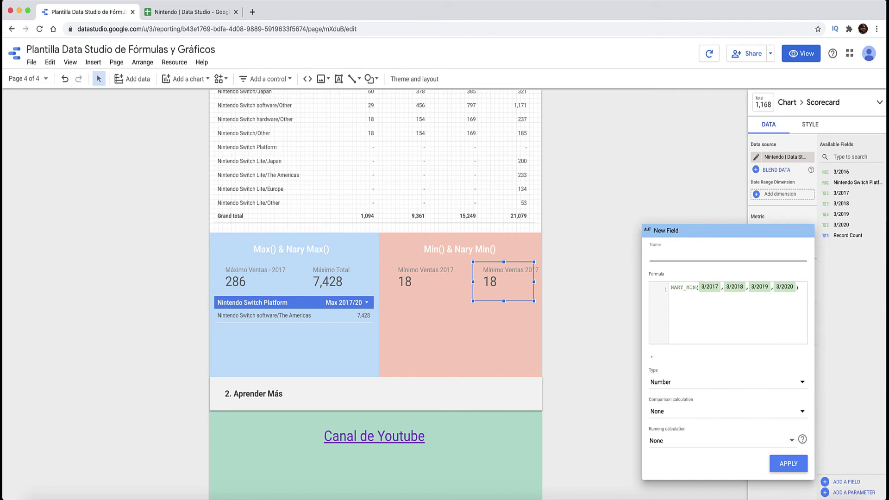
pyautogui.write('Mínimo Total')
pyautogui.click(789, 464)
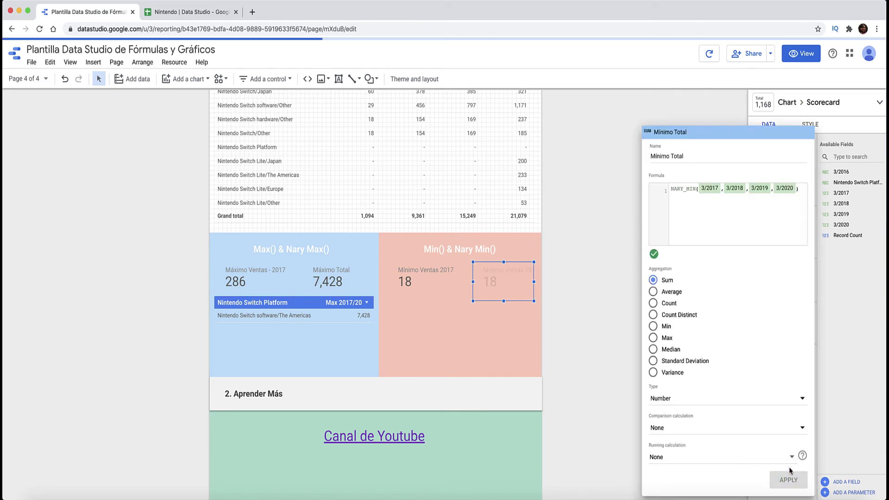
pyautogui.click(667, 328)
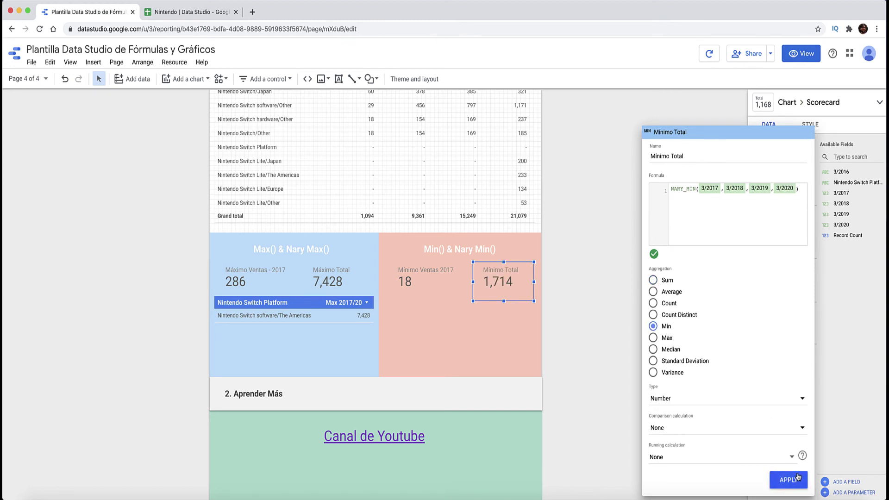
pyautogui.click(796, 480)
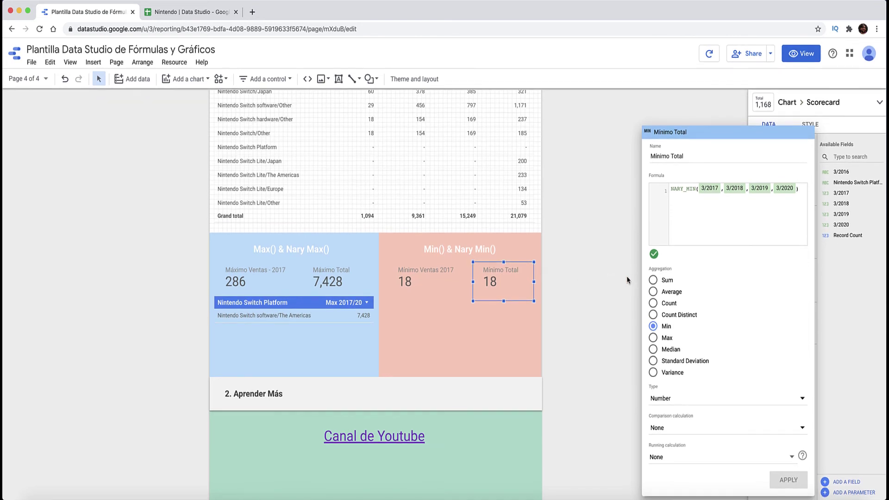
pyautogui.click(627, 279)
# - Copy the Mínimo Total scorecard below, convert it to a table, and stretch it across the pink panel
pyautogui.click(554, 292)
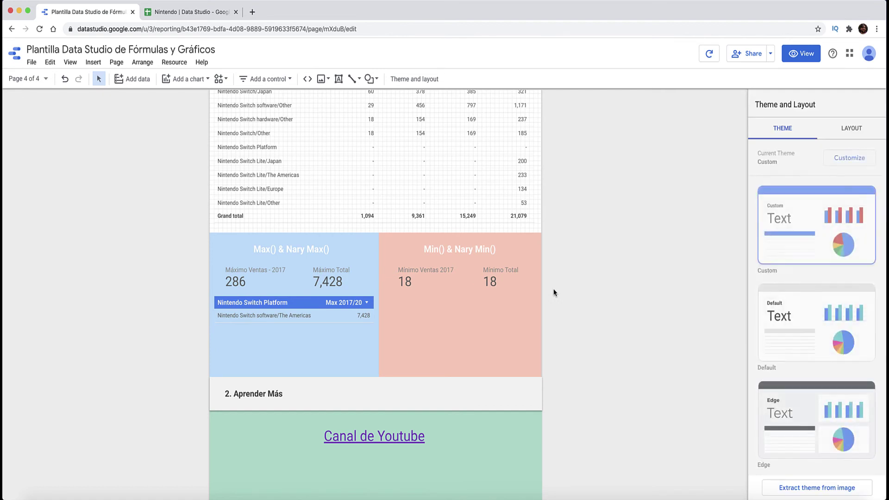
pyautogui.click(491, 282)
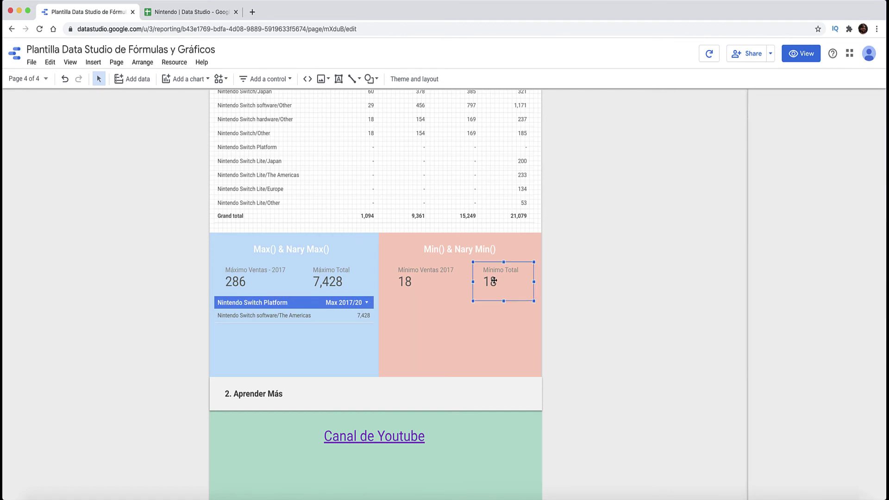
pyautogui.moveTo(492, 282)
pyautogui.mouseDown()
pyautogui.moveTo(448, 311)
pyautogui.moveTo(400, 311)
pyautogui.mouseUp()
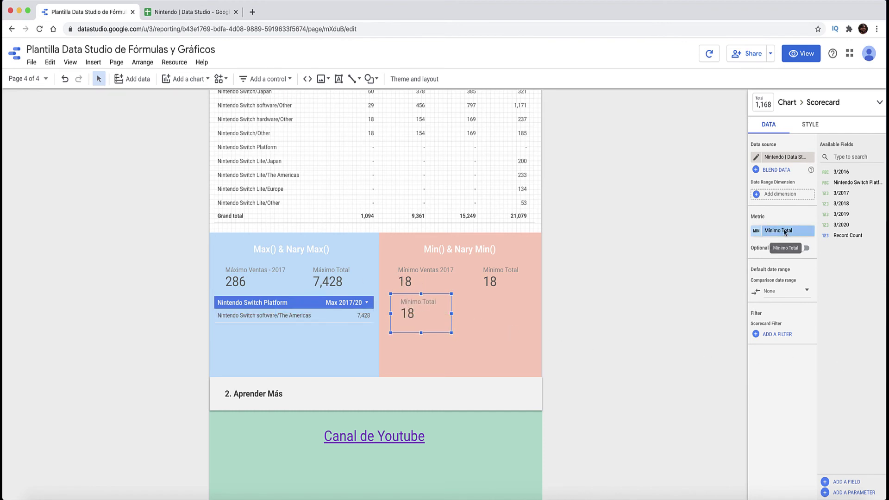
pyautogui.click(764, 106)
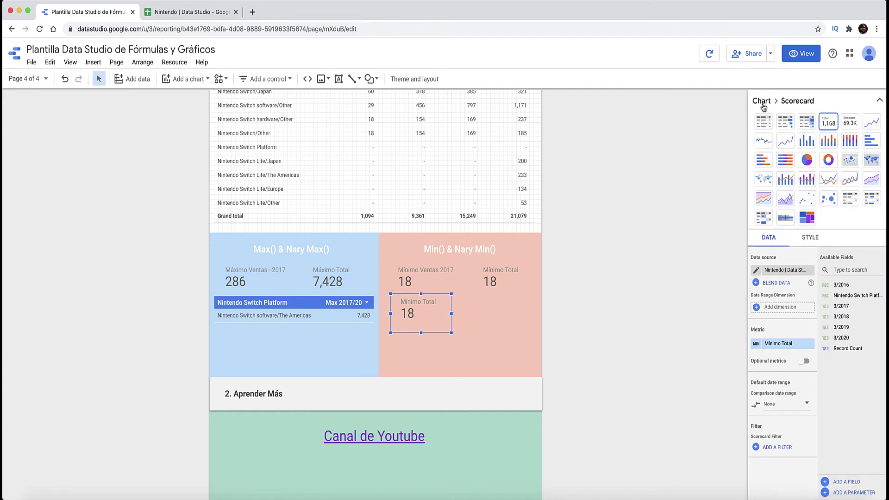
pyautogui.click(764, 121)
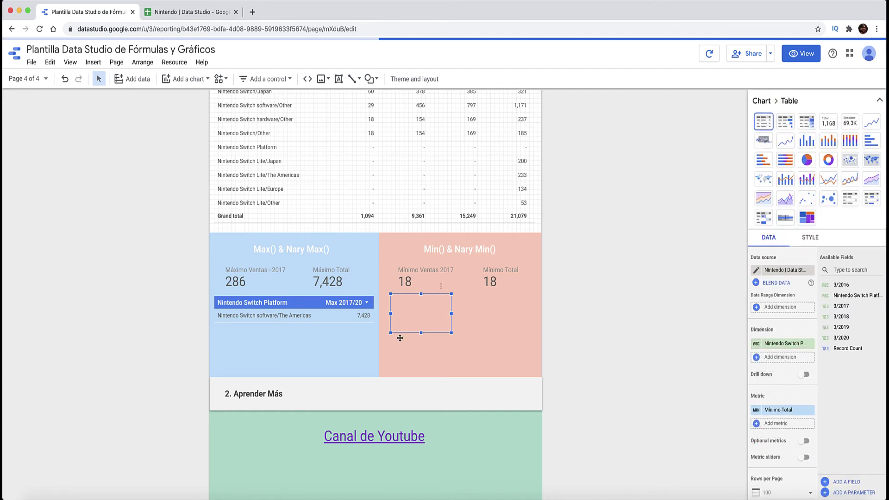
pyautogui.moveTo(452, 313); pyautogui.dragTo(541, 315)
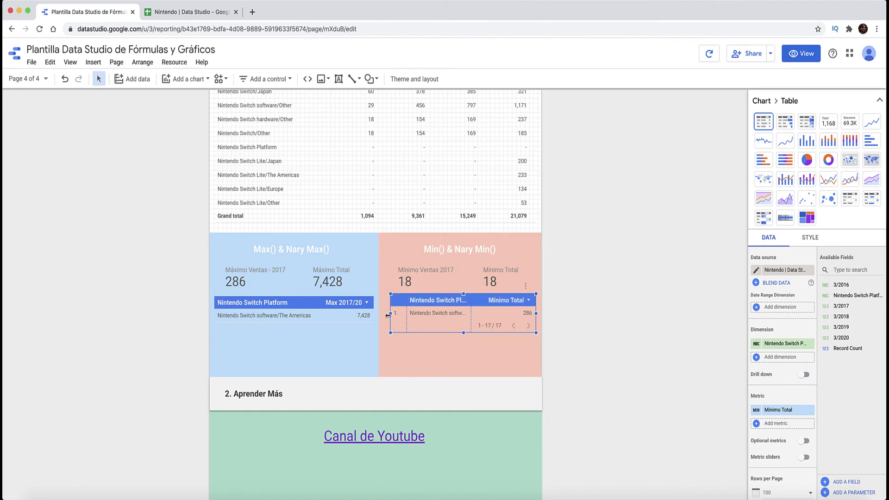
pyautogui.moveTo(388, 315); pyautogui.dragTo(379, 315)
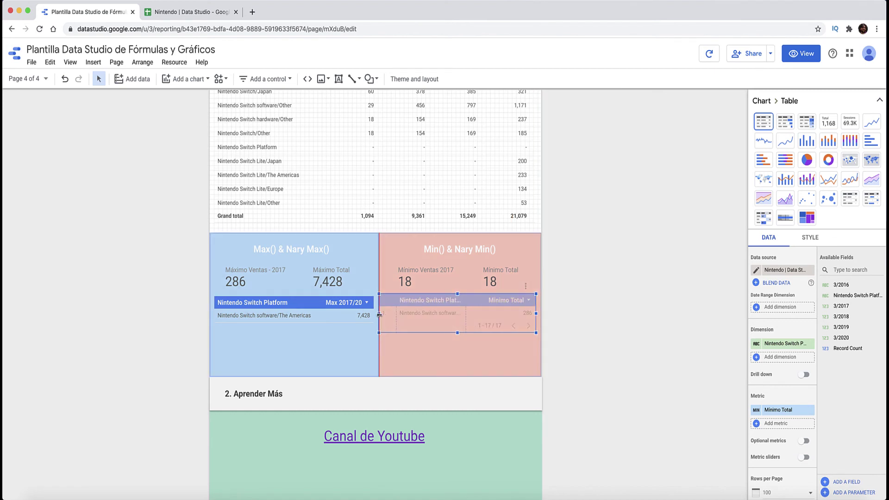
# - Change the Min table's sort from Descending to Ascending
pyautogui.click(879, 100)
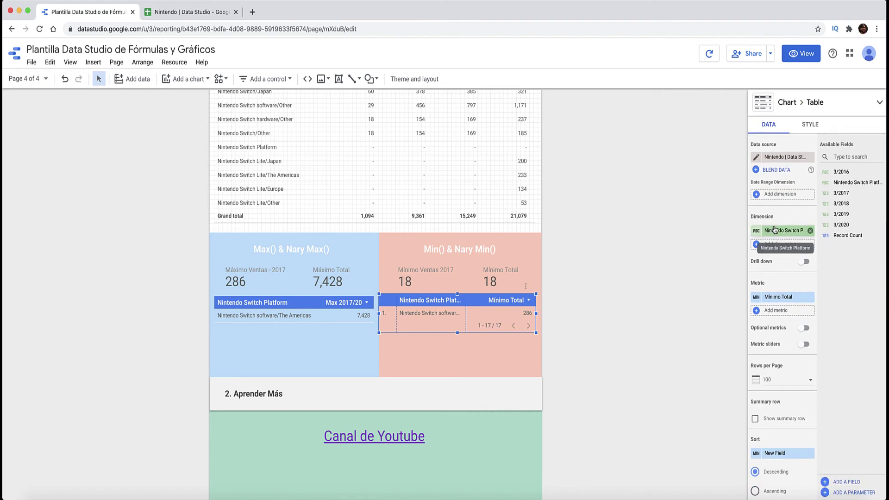
pyautogui.scroll(-2, 774, 229)
pyautogui.scroll(-1, 774, 229)
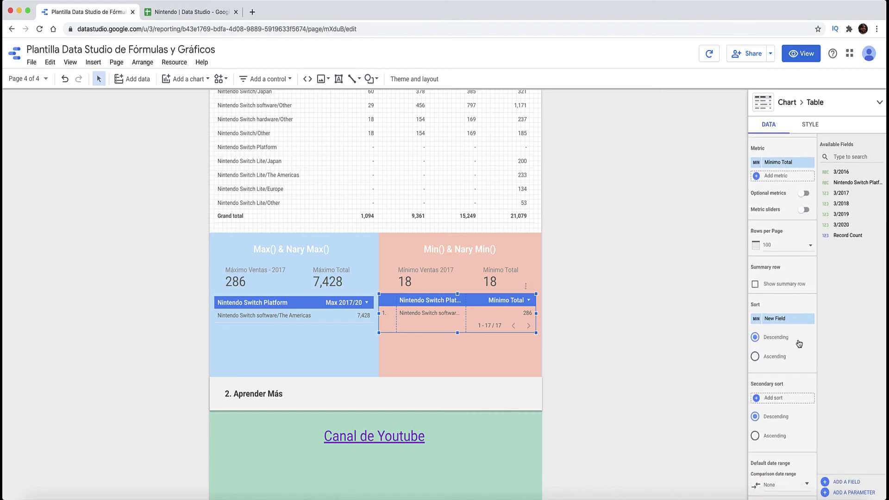
pyautogui.scroll(1, 781, 347)
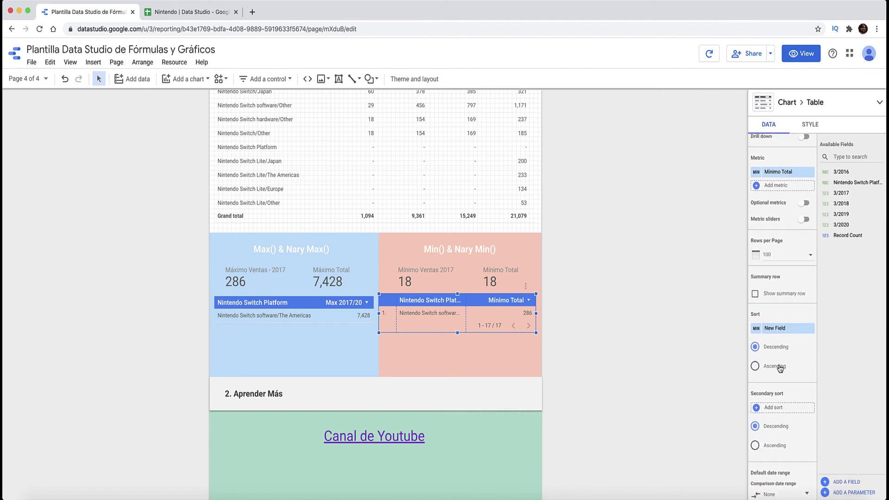
pyautogui.click(782, 366)
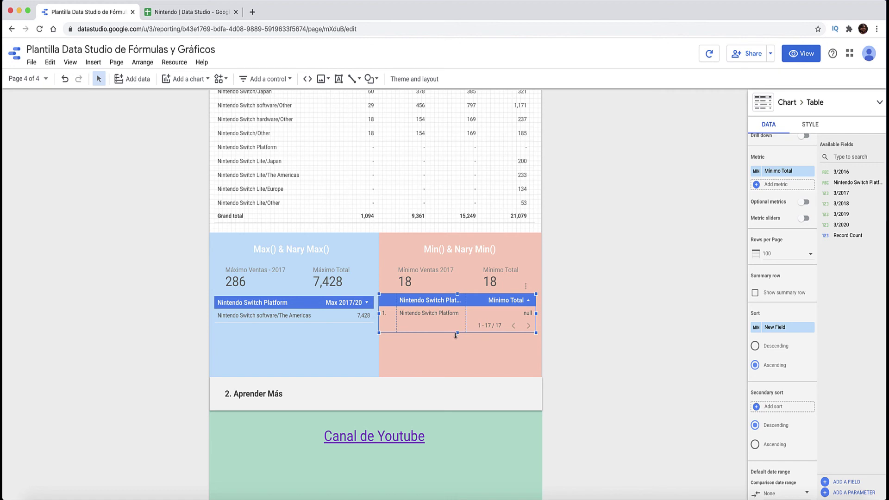
pyautogui.scroll(2, 424, 258)
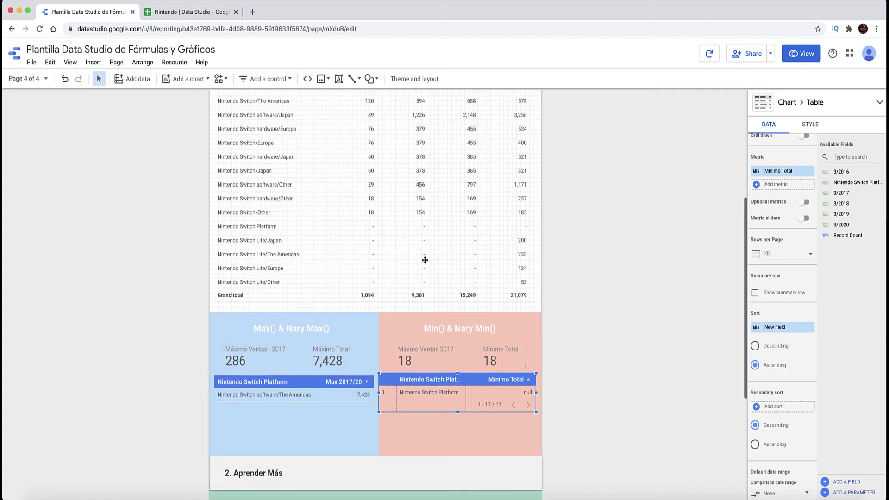
pyautogui.scroll(-5, 790, 377)
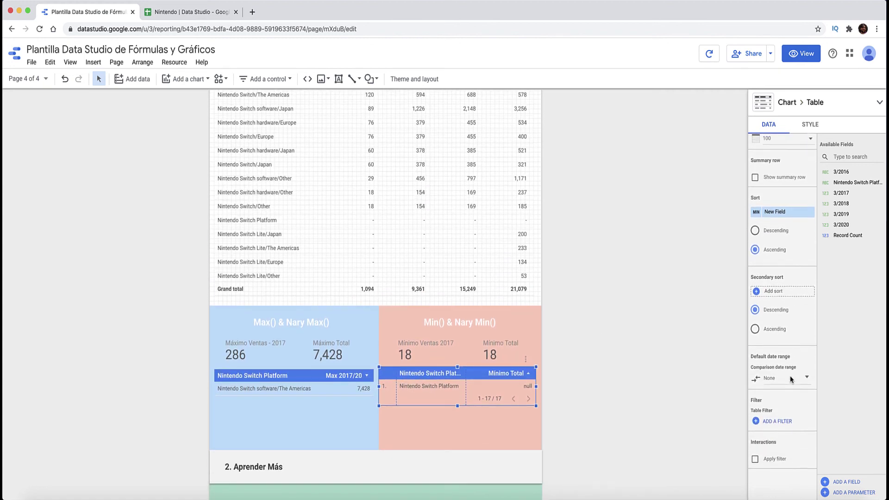
pyautogui.scroll(10, 790, 376)
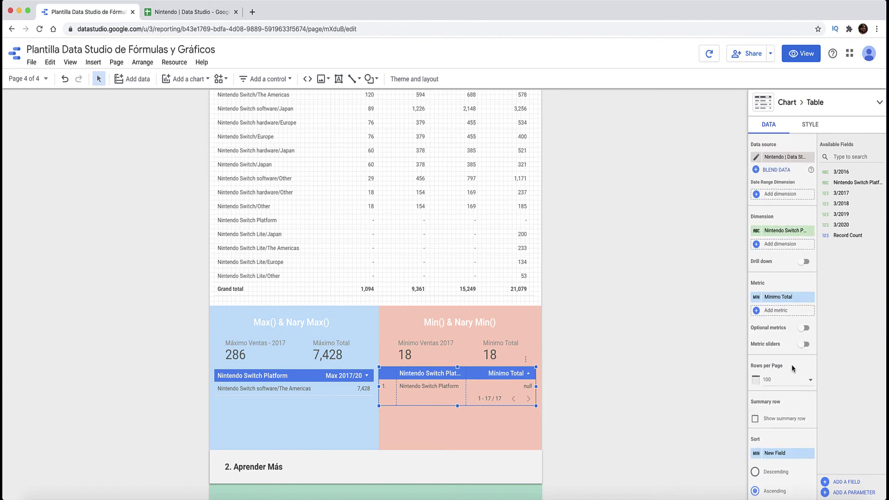
# - Turn off row numbers and pagination in the Min table's style settings
pyautogui.click(811, 128)
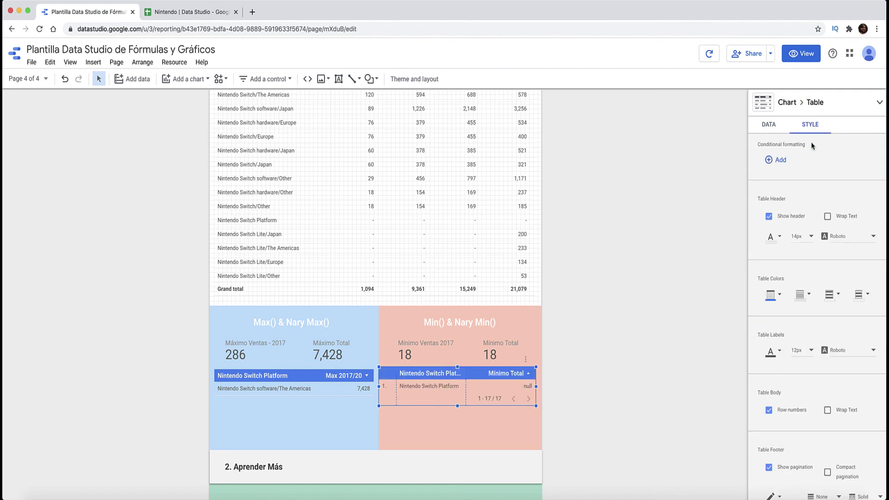
pyautogui.scroll(-3, 795, 371)
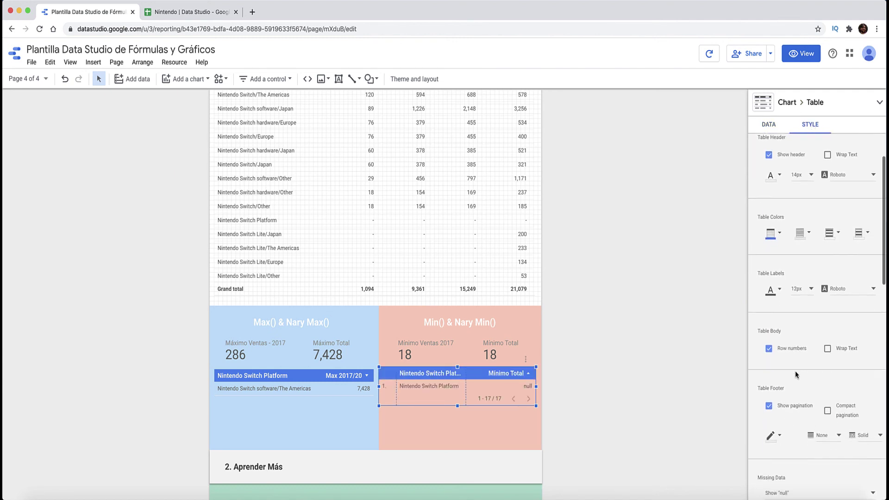
pyautogui.click(796, 351)
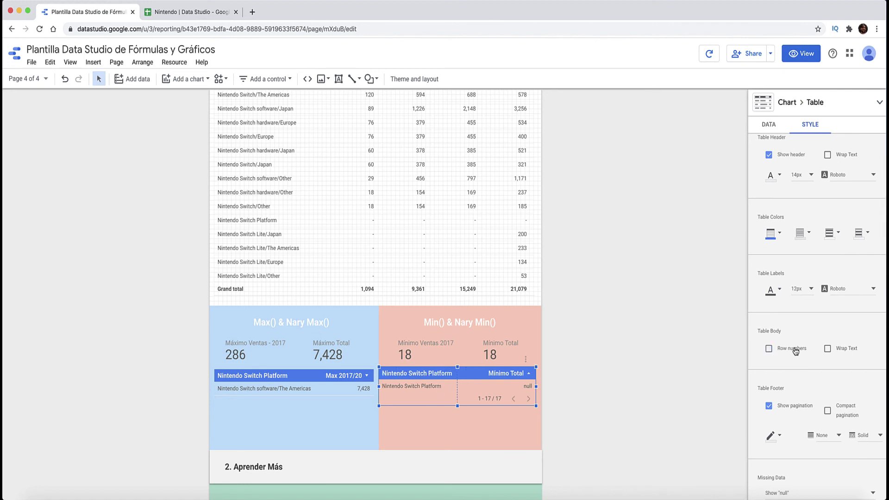
pyautogui.click(795, 406)
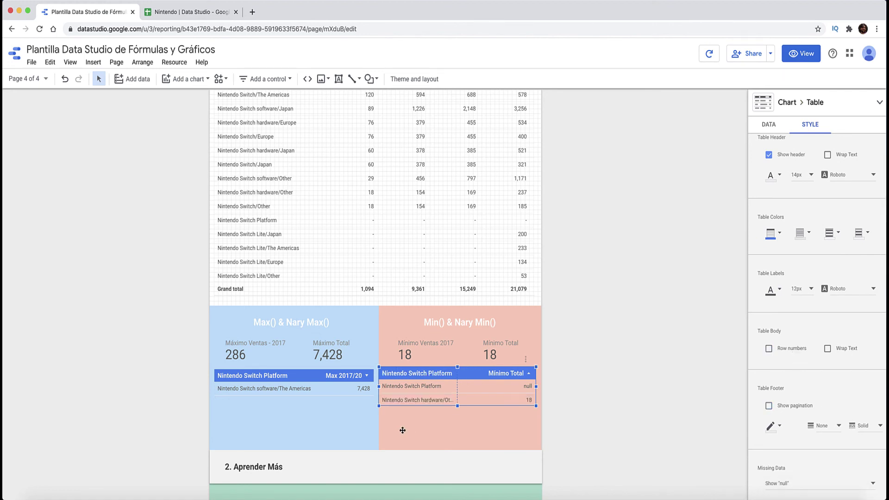
# - Set the Min table's Missing Data option to show "0"
pyautogui.scroll(-2, 802, 428)
pyautogui.scroll(-3, 801, 428)
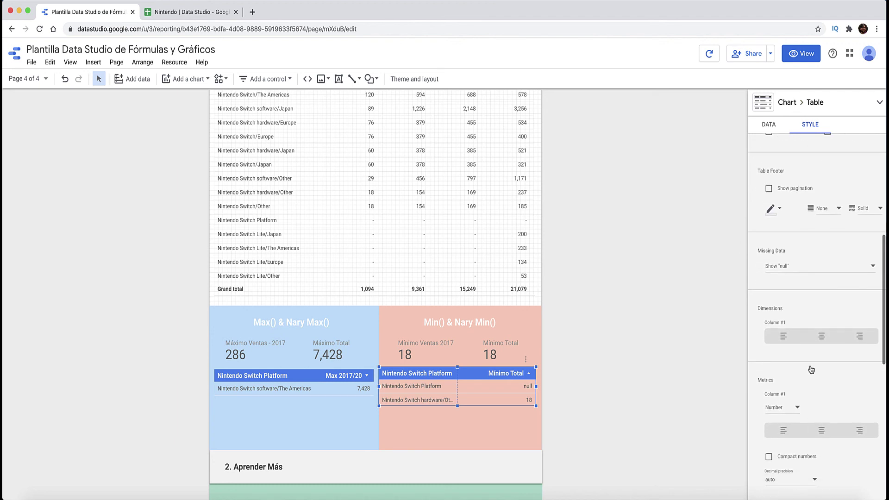
pyautogui.click(805, 265)
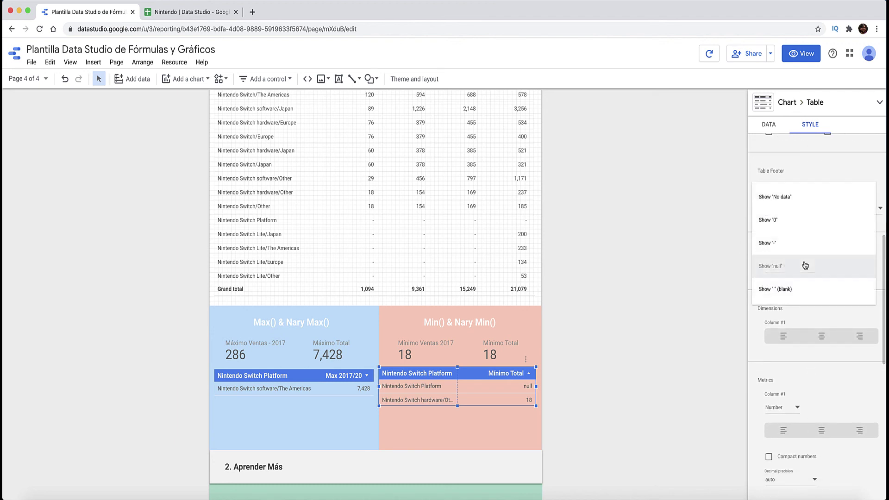
pyautogui.click(806, 198)
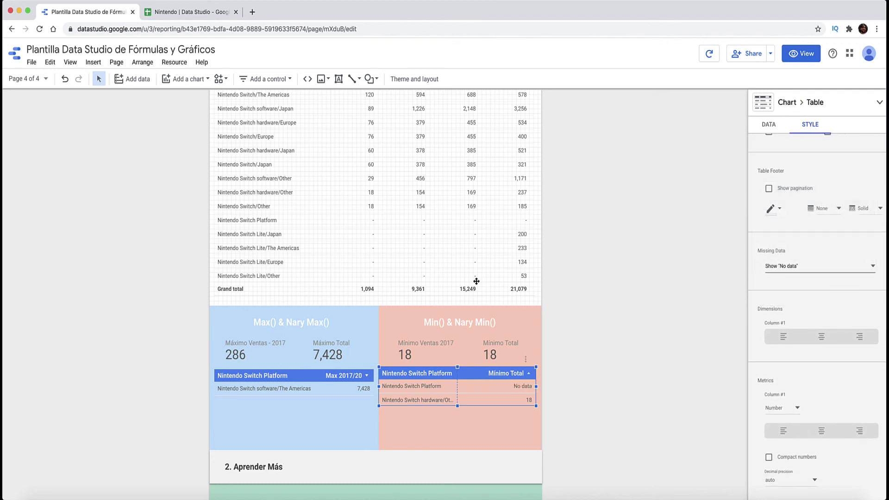
pyautogui.scroll(1, 786, 309)
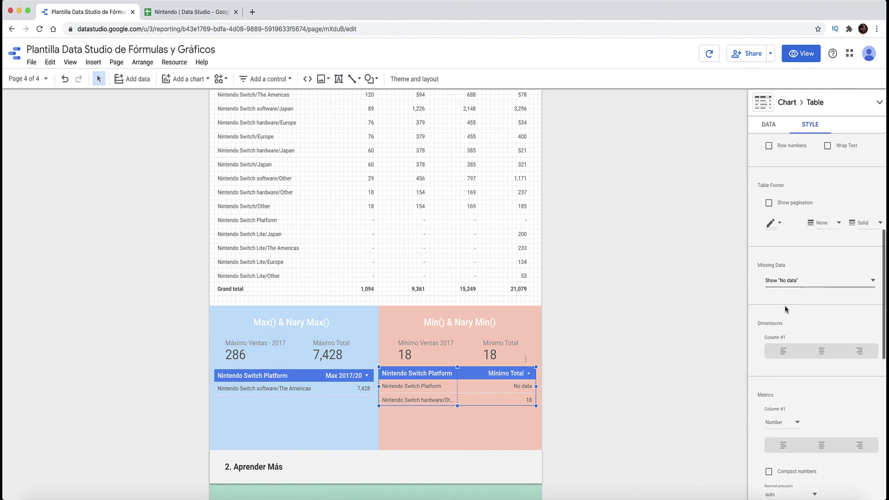
pyautogui.click(784, 281)
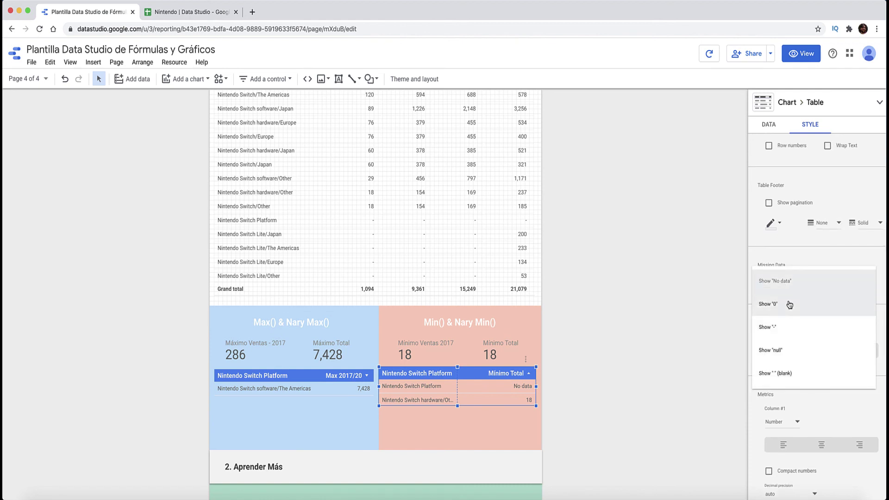
pyautogui.click(790, 304)
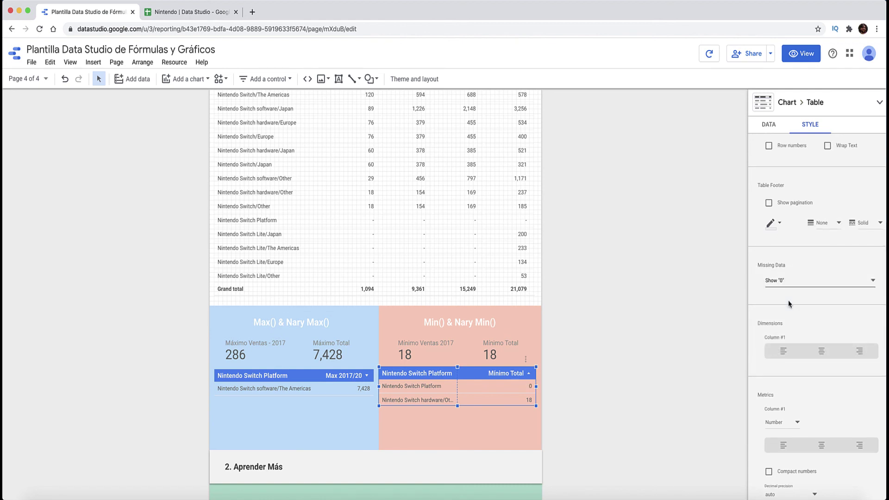
# - Shrink the Min table to a single row showing Nintendo Switch Platform, 0
pyautogui.scroll(5, 788, 303)
pyautogui.click(770, 126)
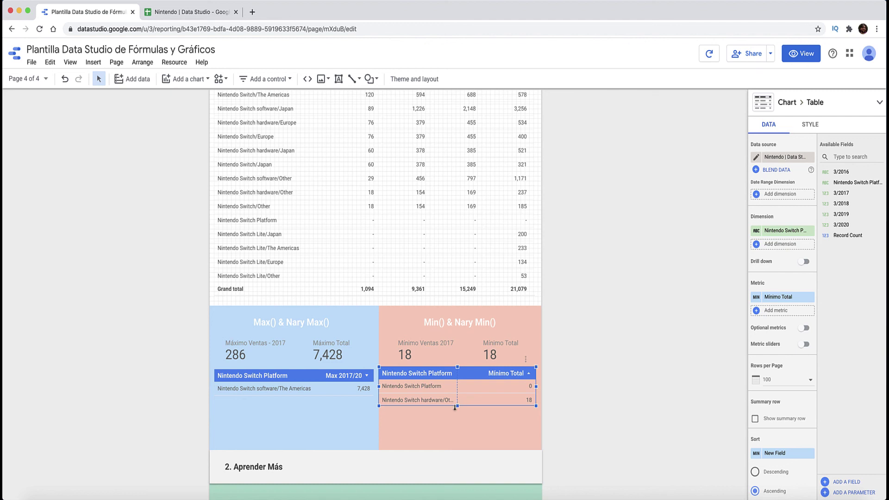
pyautogui.moveTo(457, 406); pyautogui.dragTo(458, 399)
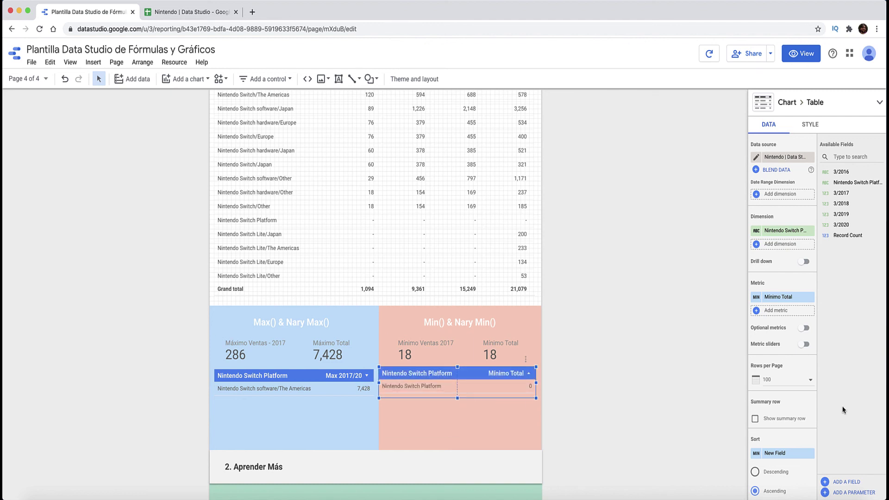
pyautogui.scroll(-10, 777, 389)
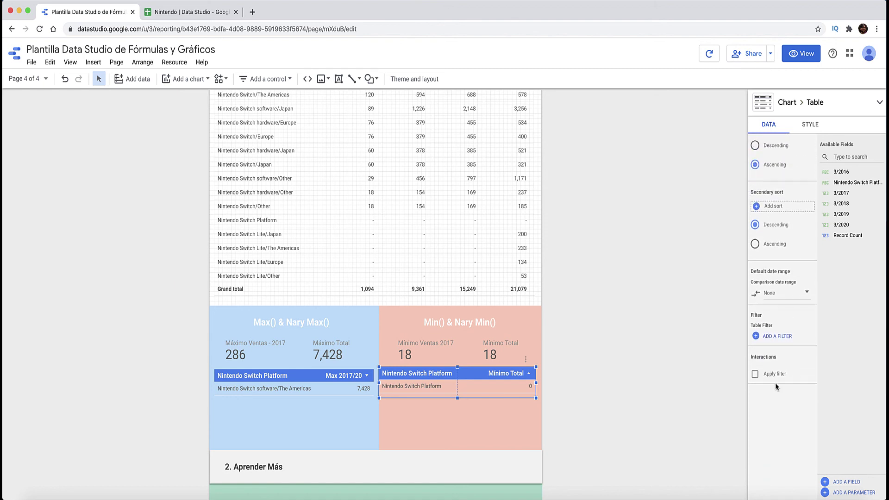
# - Start a new Exclude filter for the Min table and open its field list
pyautogui.click(782, 336)
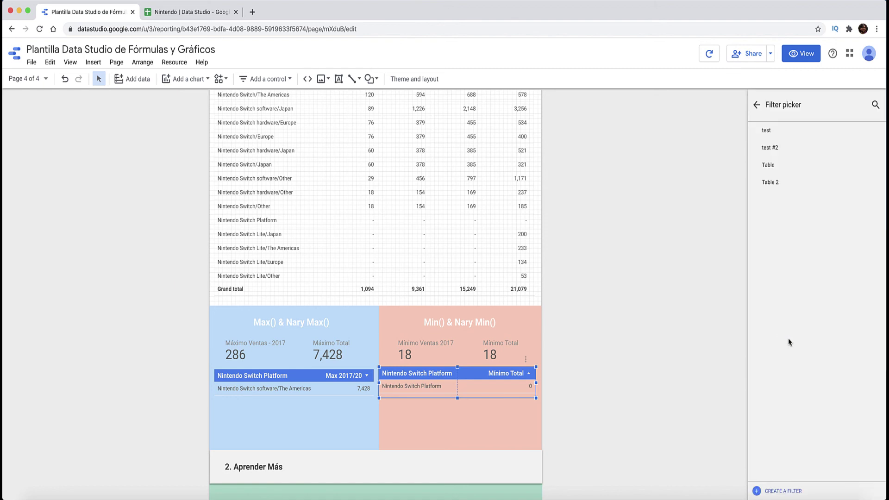
pyautogui.click(789, 491)
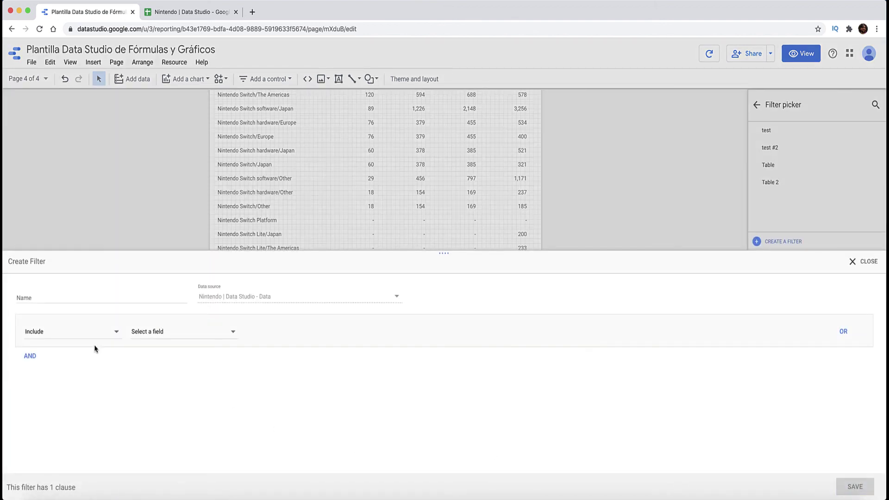
pyautogui.click(76, 336)
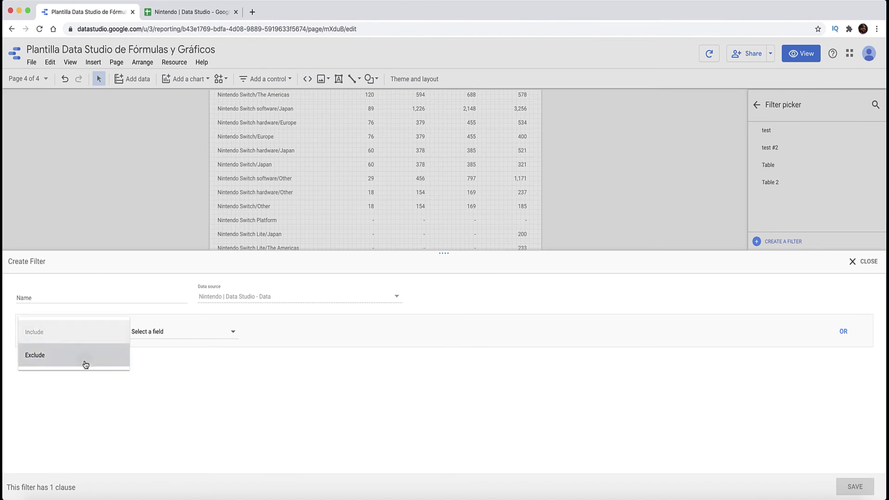
pyautogui.click(84, 361)
pyautogui.click(164, 335)
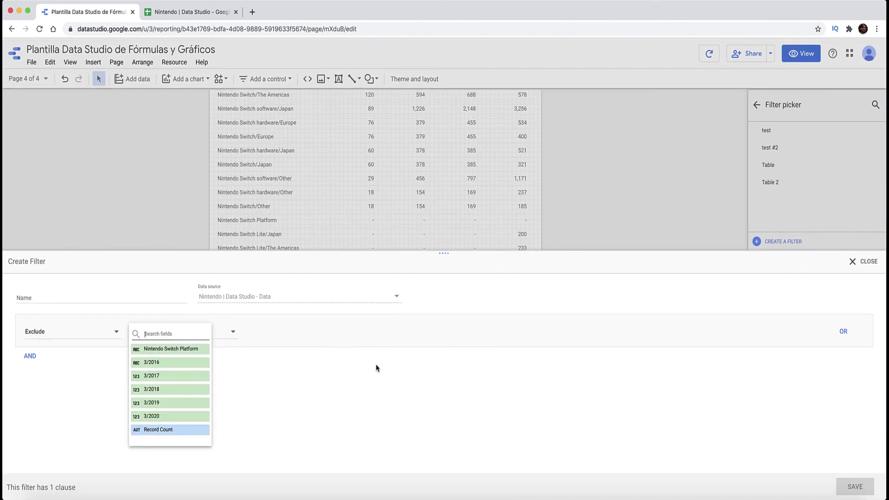
# - Close the draft filter without saving, returning to the four existing filters
pyautogui.click(854, 264)
pyautogui.click(854, 265)
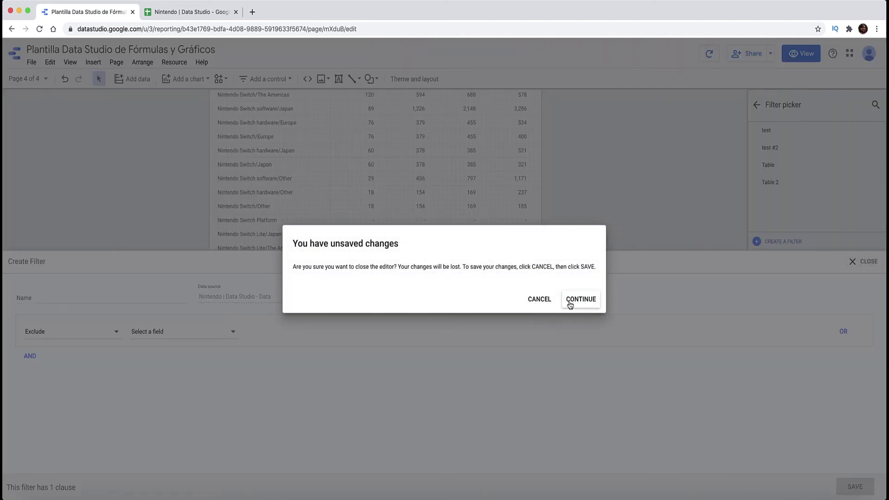
pyautogui.click(551, 301)
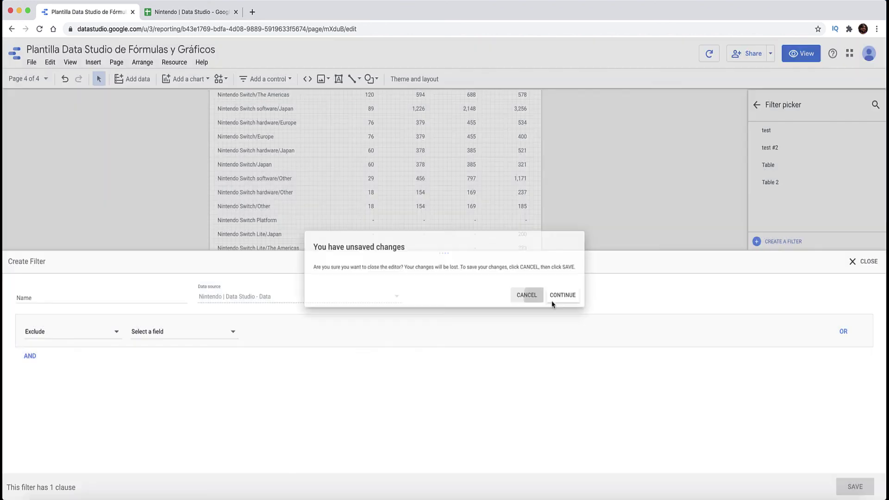
pyautogui.click(855, 268)
pyautogui.click(579, 301)
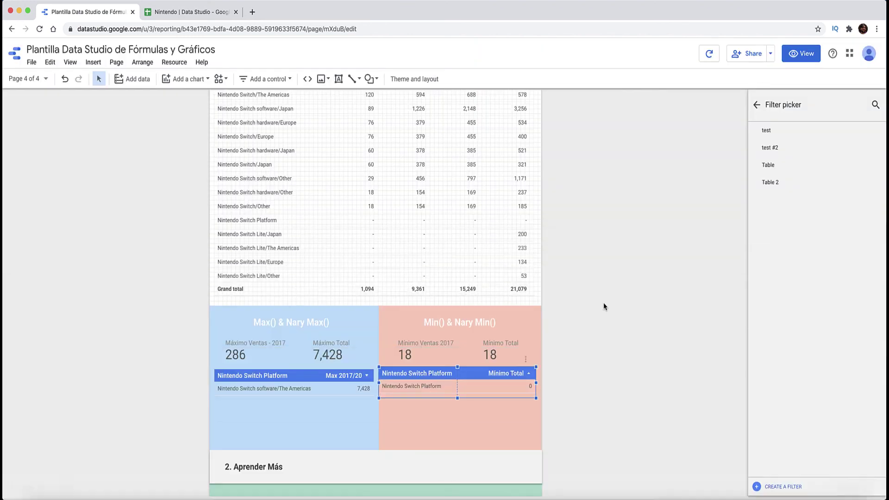